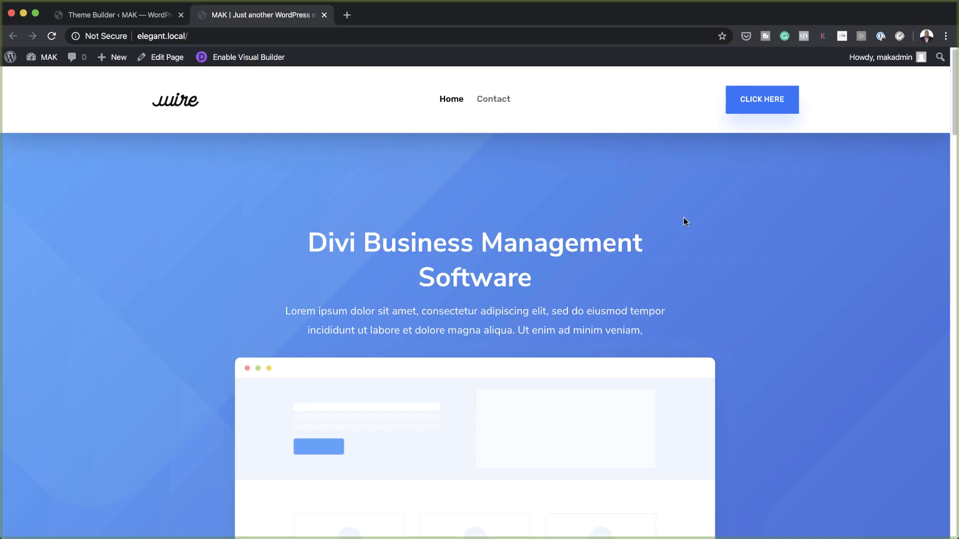
Scroll the demo page down and back up to preview its sticky header
{"action": "scroll", "coordinate": [683, 219], "scroll_direction": "down", "scroll_amount": 5}
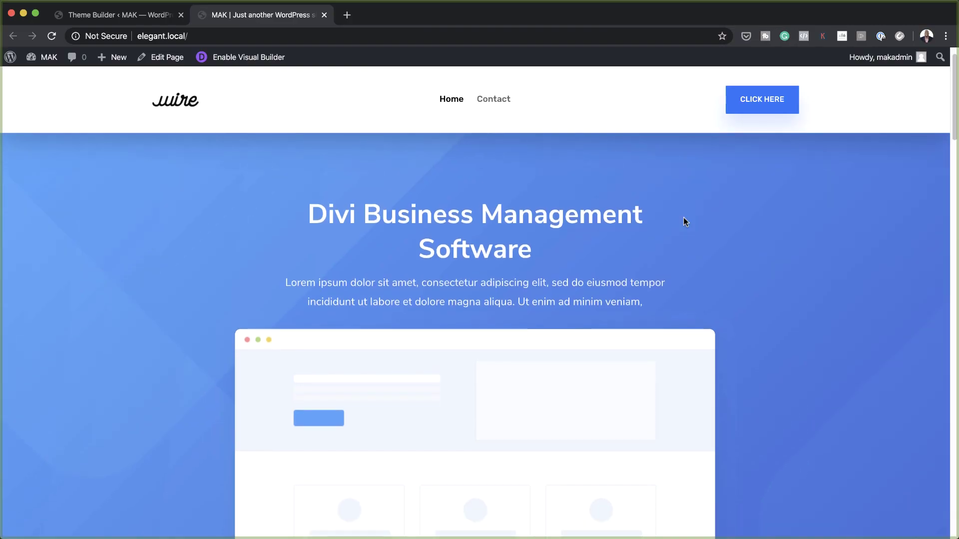
{"action": "scroll", "coordinate": [684, 222], "scroll_direction": "down", "scroll_amount": 15}
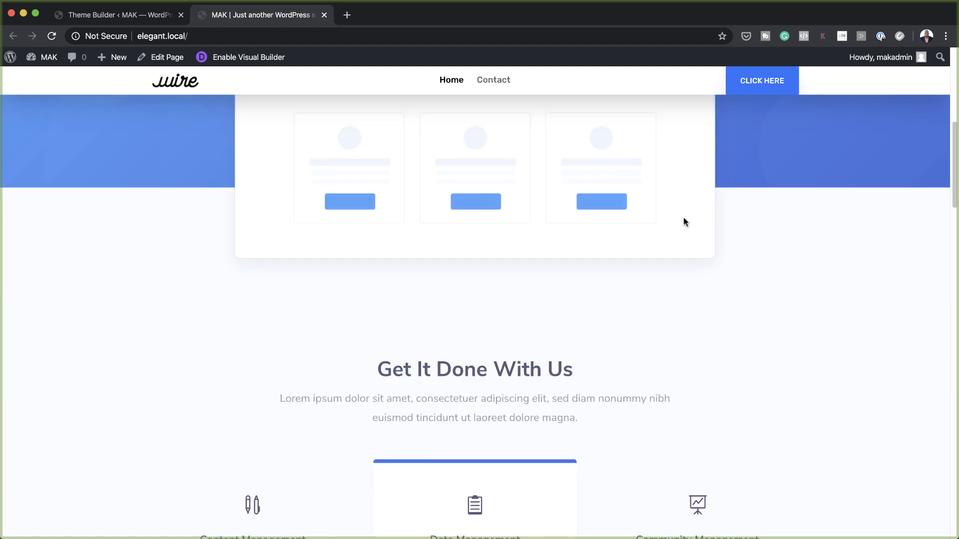
{"action": "scroll", "coordinate": [683, 218], "scroll_direction": "up", "scroll_amount": 5}
{"action": "scroll", "coordinate": [683, 218], "scroll_direction": "up", "scroll_amount": 12}
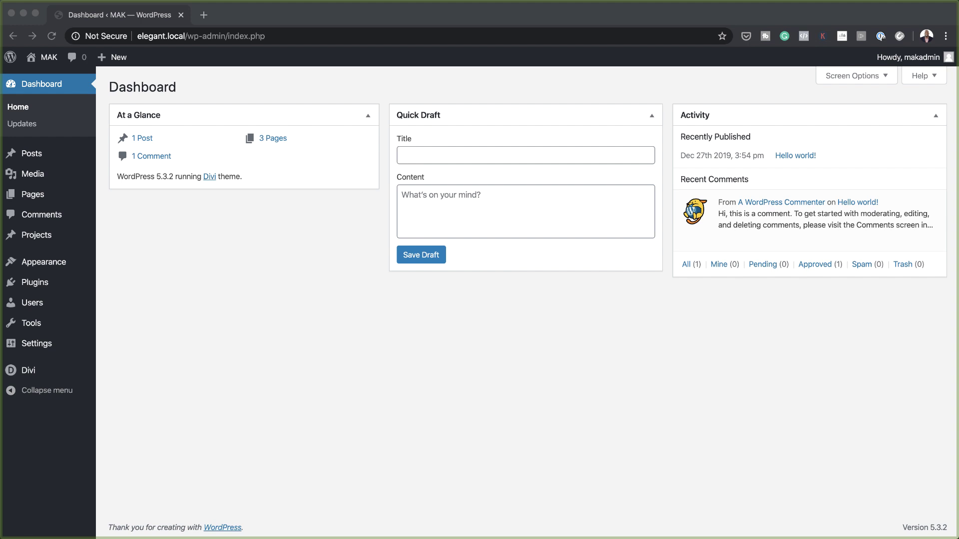
Switch to the WordPress dashboard and open Divi's Theme Builder page
{"action": "left_click", "coordinate": [201, 349]}
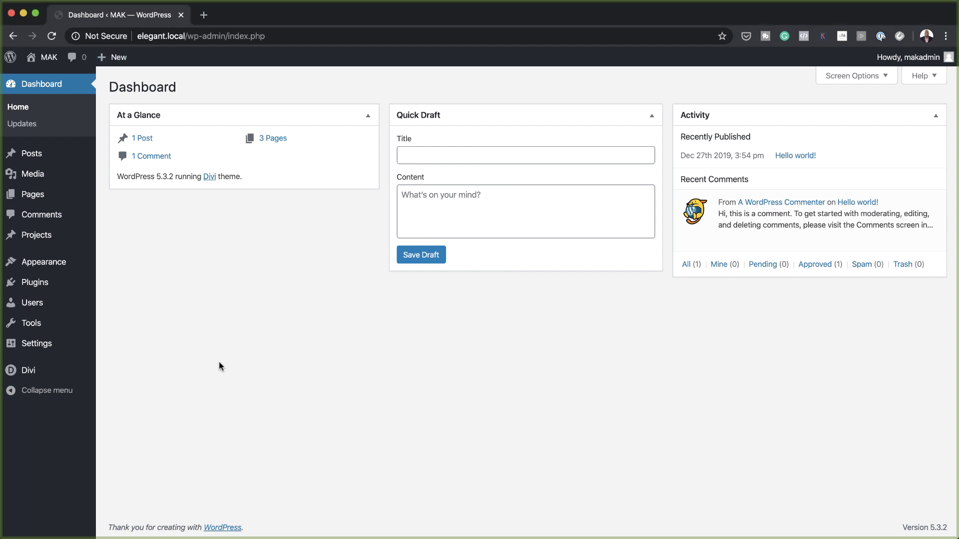
{"action": "mouse_move", "coordinate": [31, 370]}
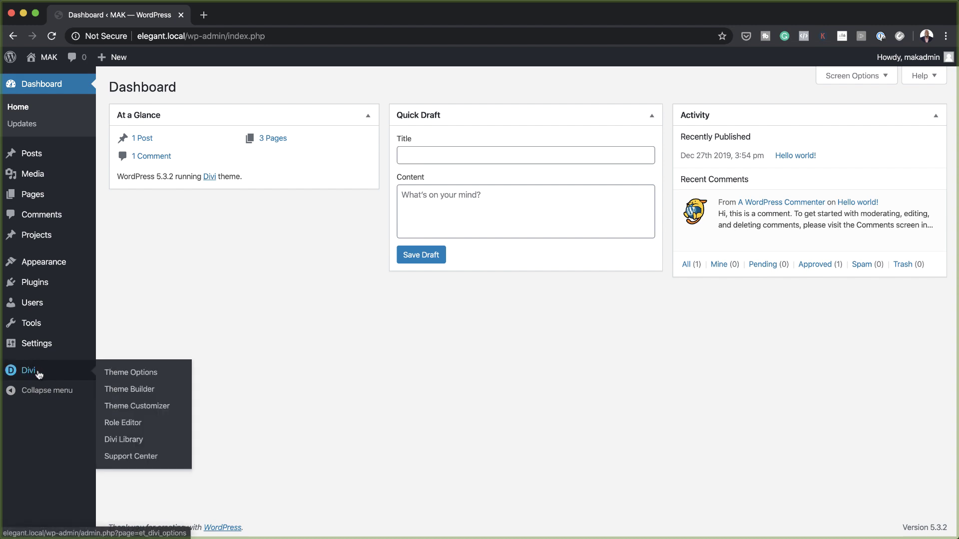
{"action": "left_click", "coordinate": [147, 394]}
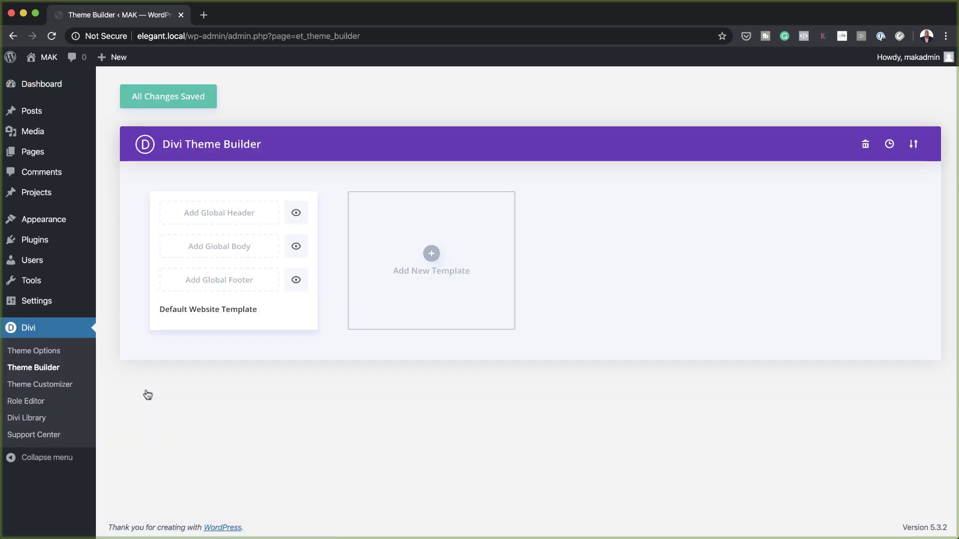
Build a new global header from scratch without inserting a row
{"action": "left_click", "coordinate": [240, 215]}
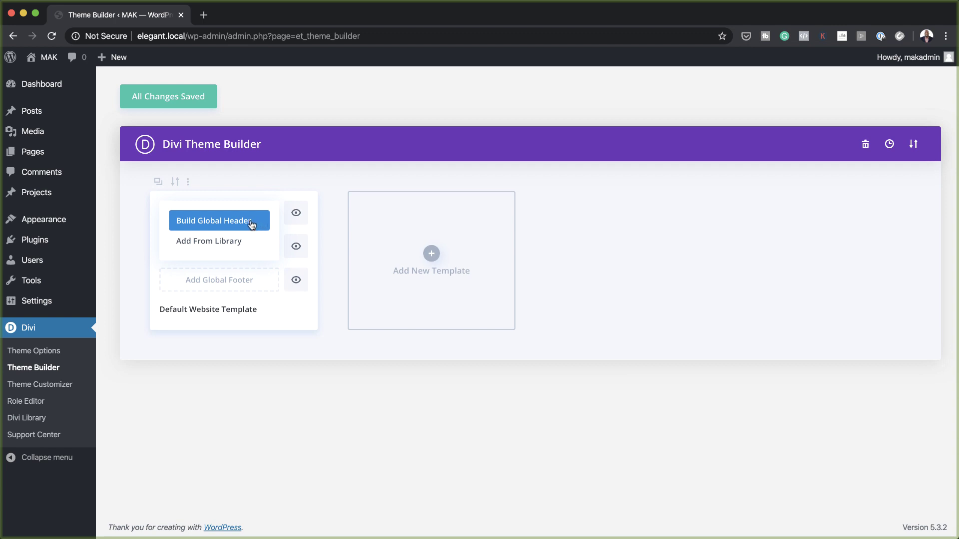
{"action": "left_click", "coordinate": [251, 224]}
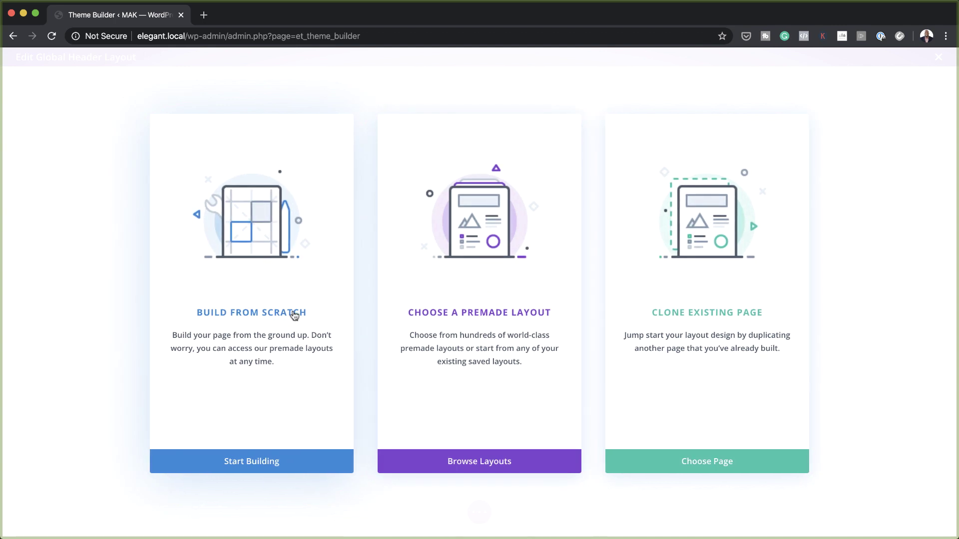
{"action": "left_click", "coordinate": [294, 315]}
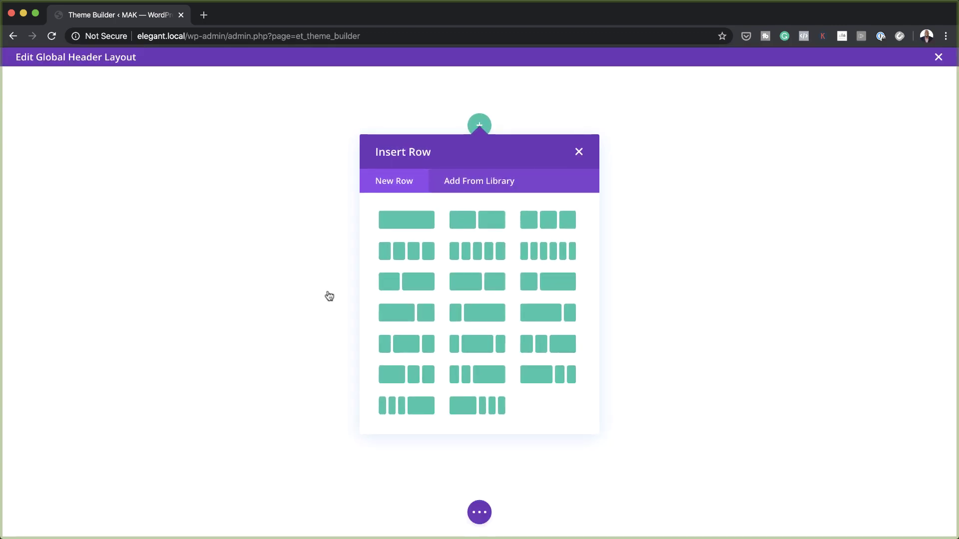
{"action": "left_click", "coordinate": [578, 152]}
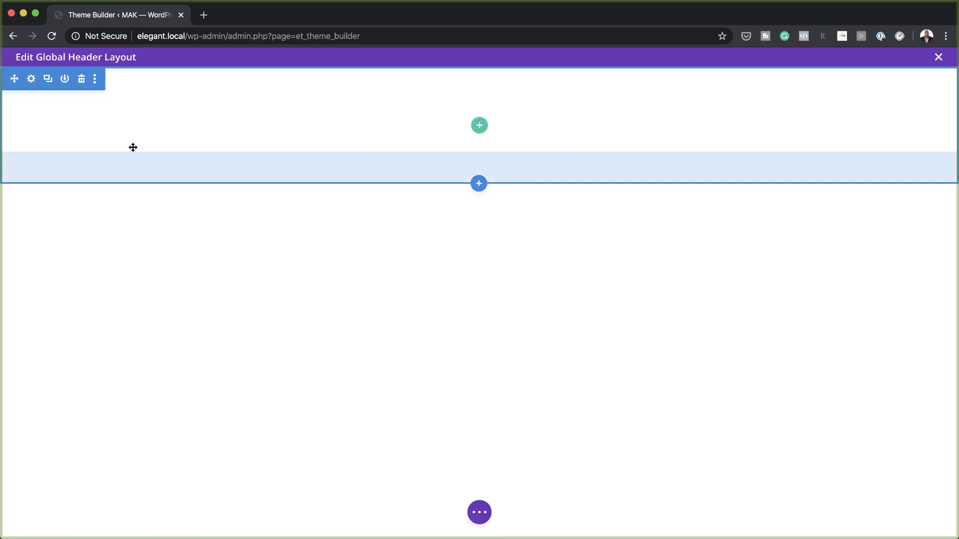
Give the header section a white background
{"action": "left_click", "coordinate": [32, 81]}
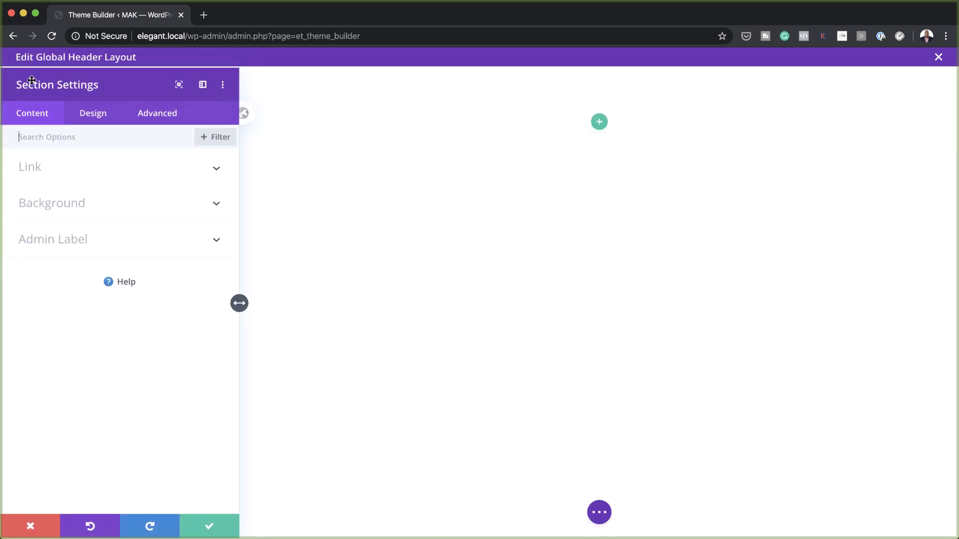
{"action": "left_click", "coordinate": [61, 205]}
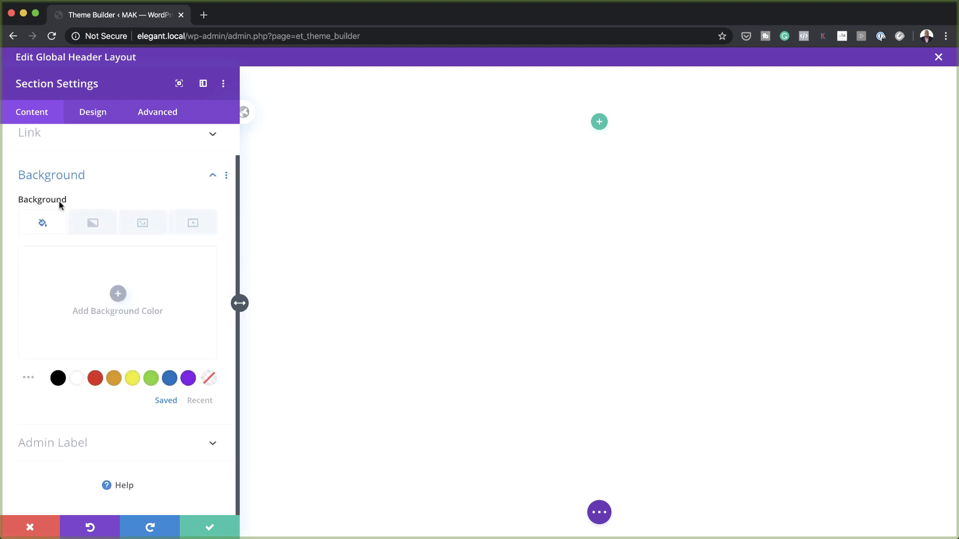
{"action": "left_click", "coordinate": [76, 378]}
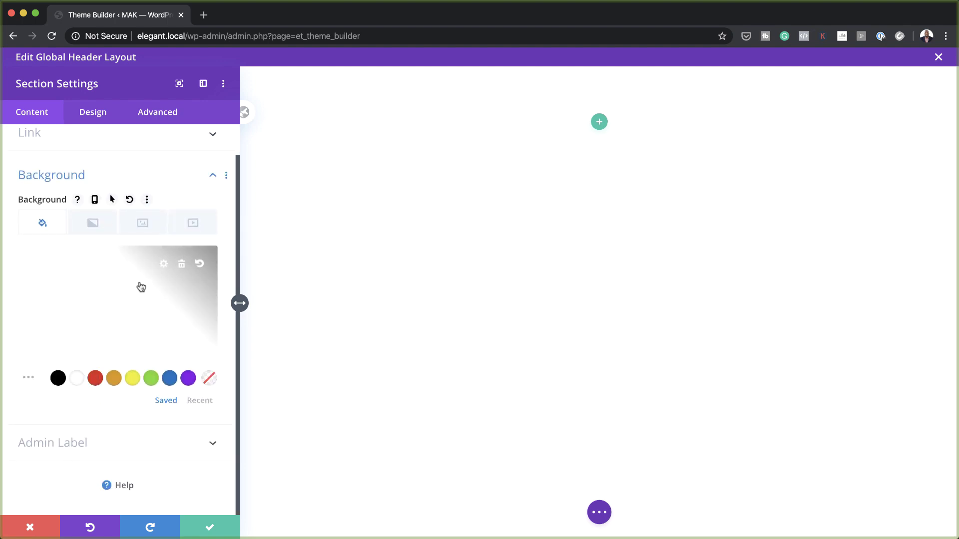
Set the section to 100% width with linked 2vw top and bottom padding
{"action": "left_click", "coordinate": [101, 117]}
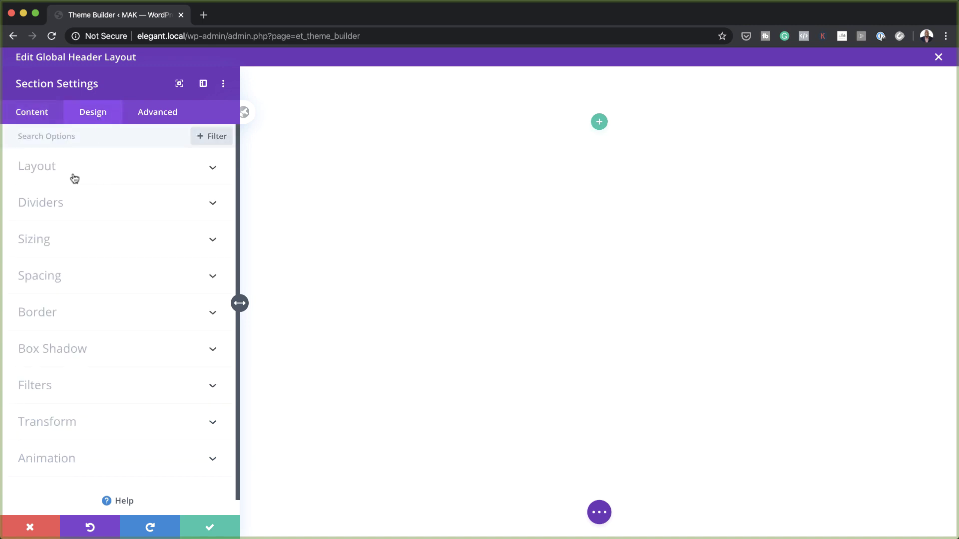
{"action": "left_click", "coordinate": [57, 251]}
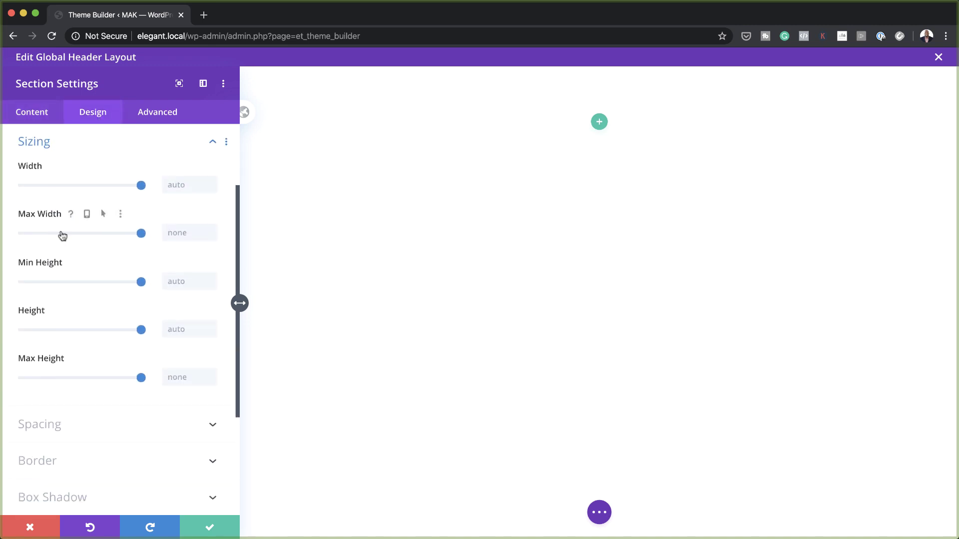
{"action": "left_click", "coordinate": [173, 185]}
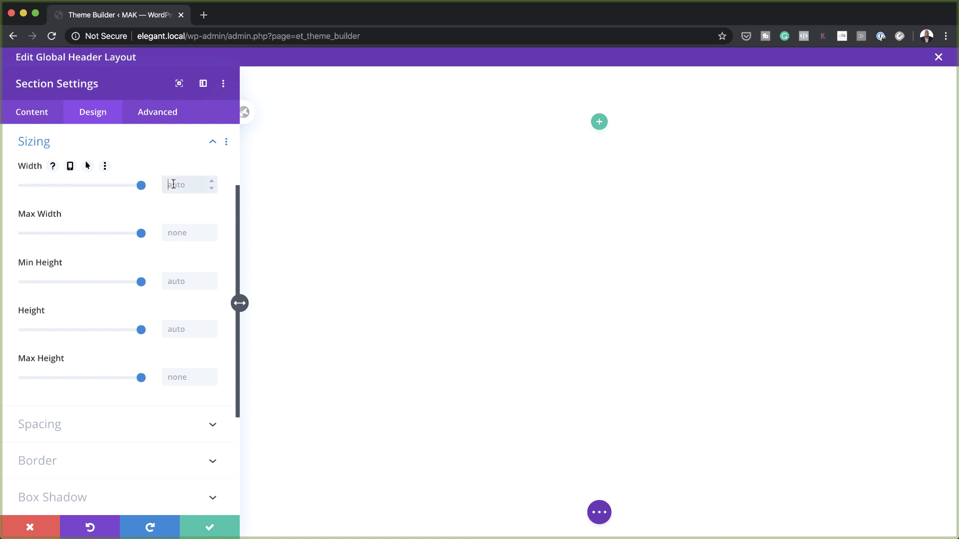
{"action": "type", "text": "100%"}
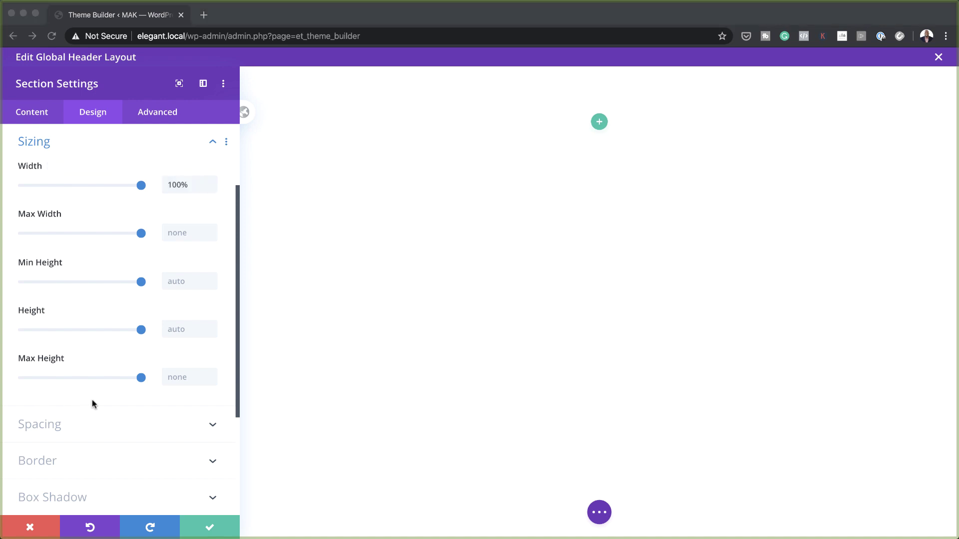
{"action": "left_click", "coordinate": [53, 430]}
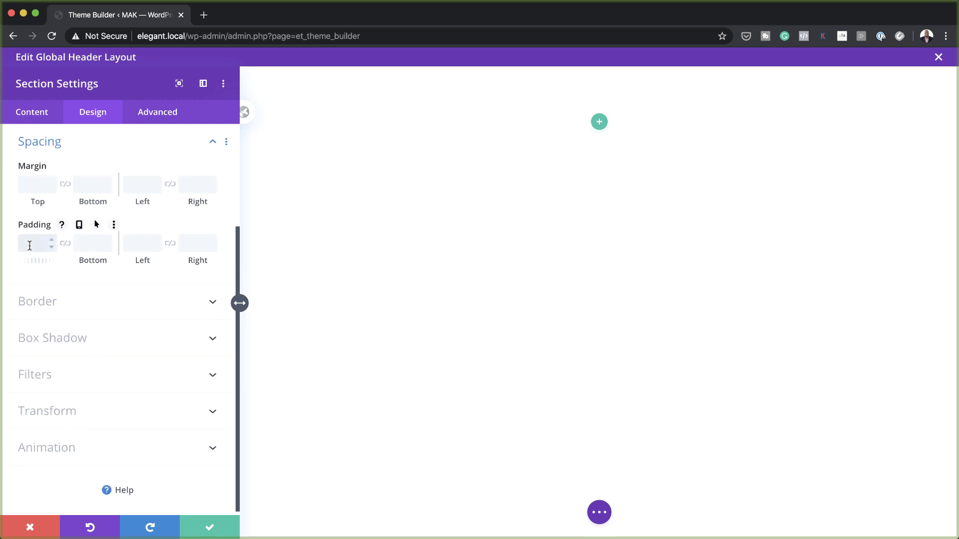
{"action": "type", "text": "2vw"}
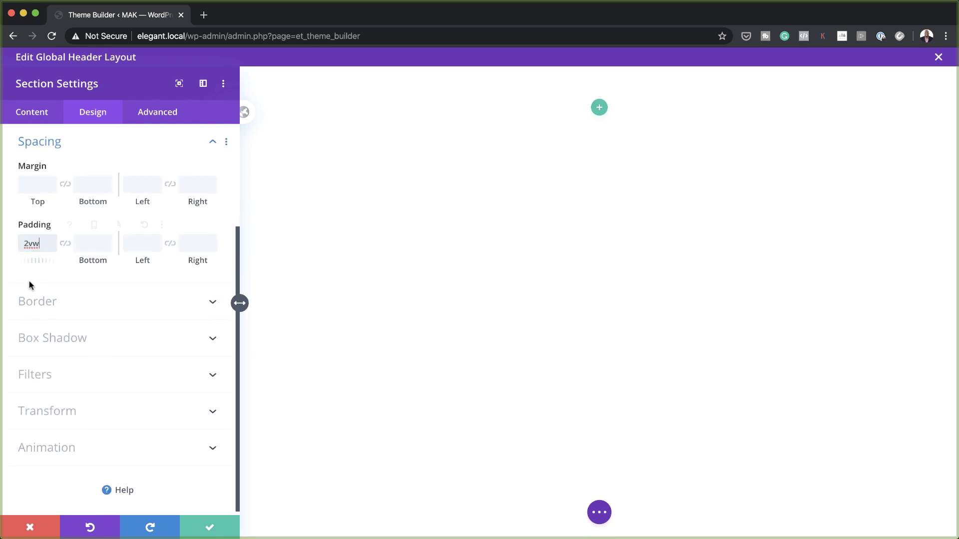
{"action": "left_click", "coordinate": [65, 243]}
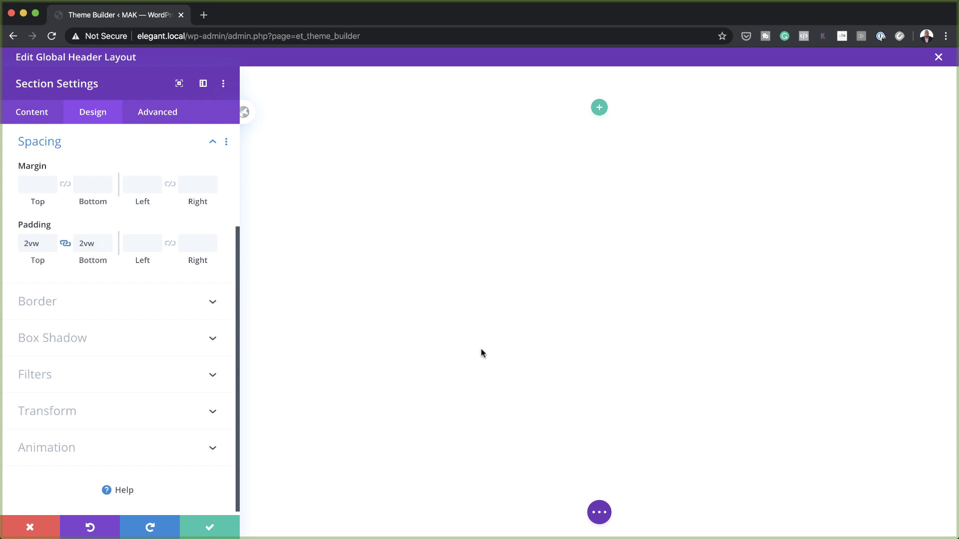
{"action": "left_click", "coordinate": [83, 339]}
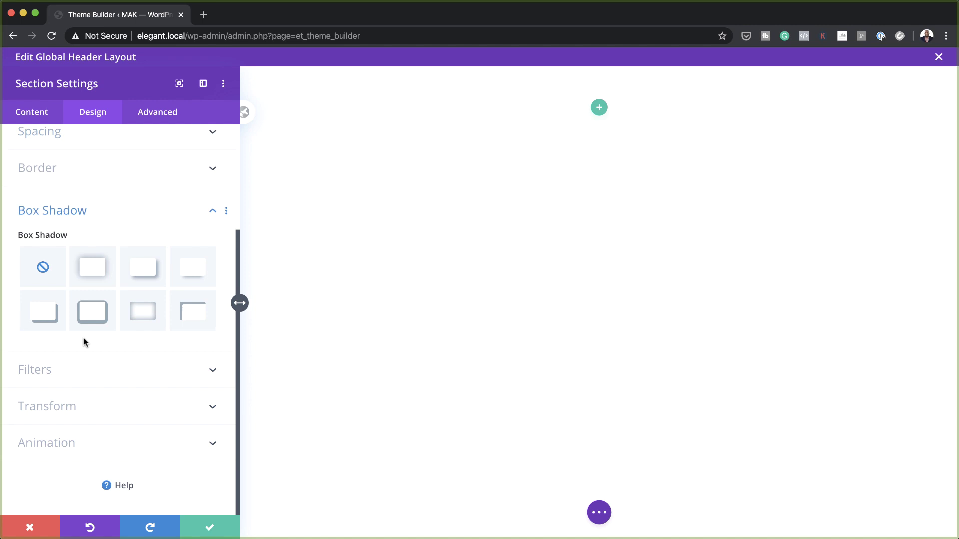
Apply the second box-shadow preset and set its blur strength to 50px
{"action": "left_click", "coordinate": [102, 268]}
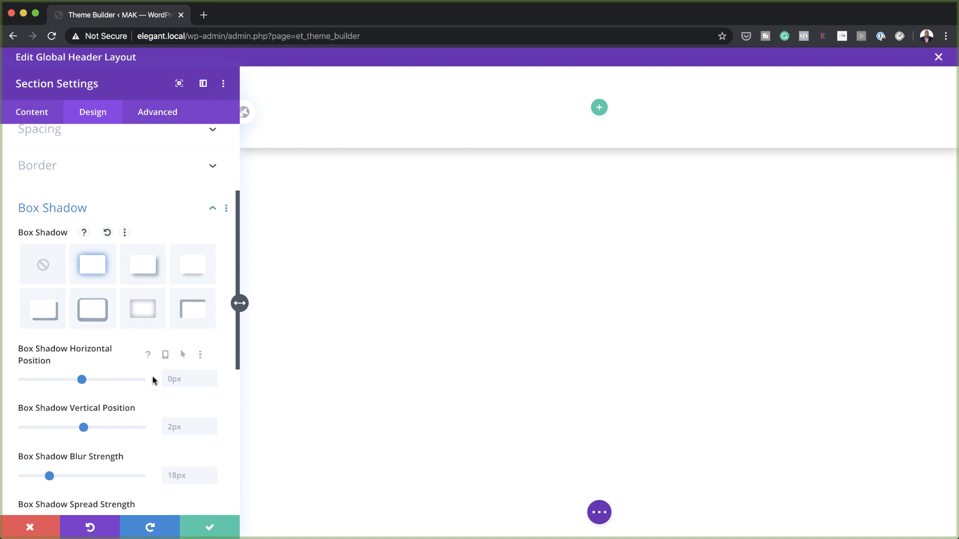
{"action": "scroll", "coordinate": [152, 377], "scroll_direction": "down", "scroll_amount": 1}
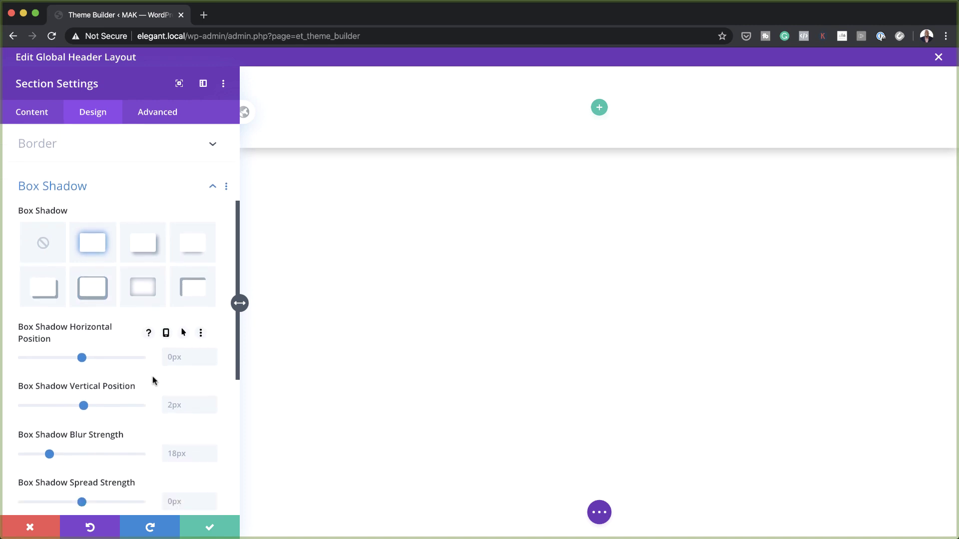
{"action": "left_click", "coordinate": [167, 451]}
{"action": "type", "text": "50"}
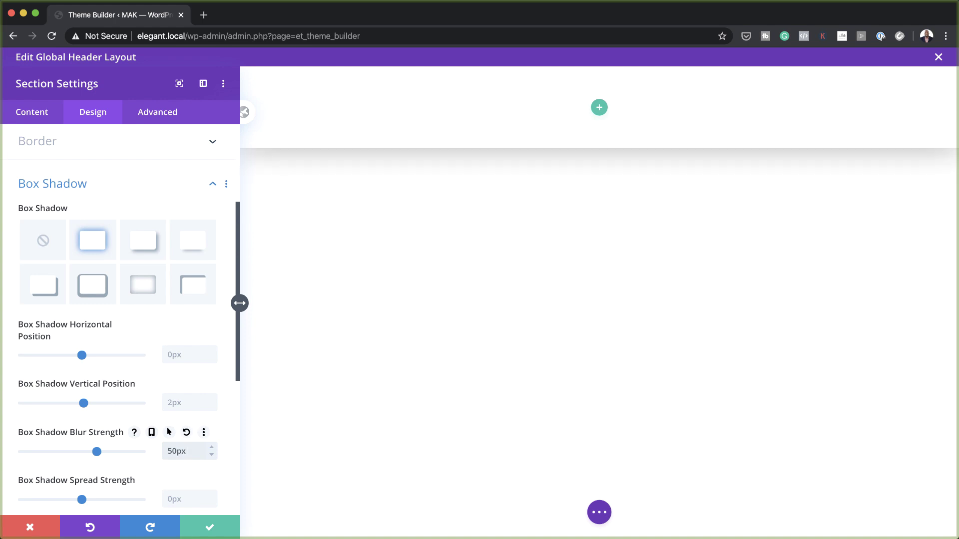
{"action": "scroll", "coordinate": [240, 303], "scroll_direction": "down", "scroll_amount": 5}
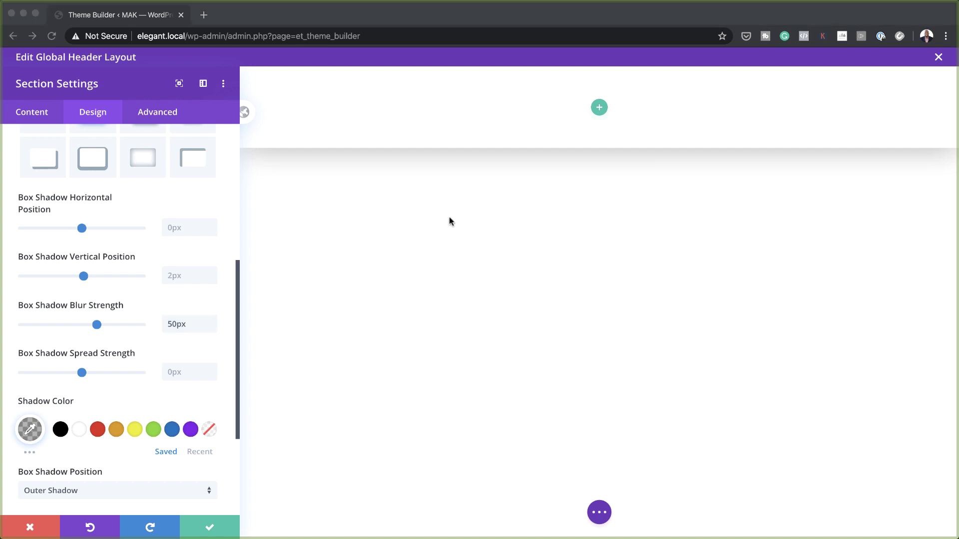
Set the header section's CSS ID to section-padding
{"action": "left_click", "coordinate": [167, 113]}
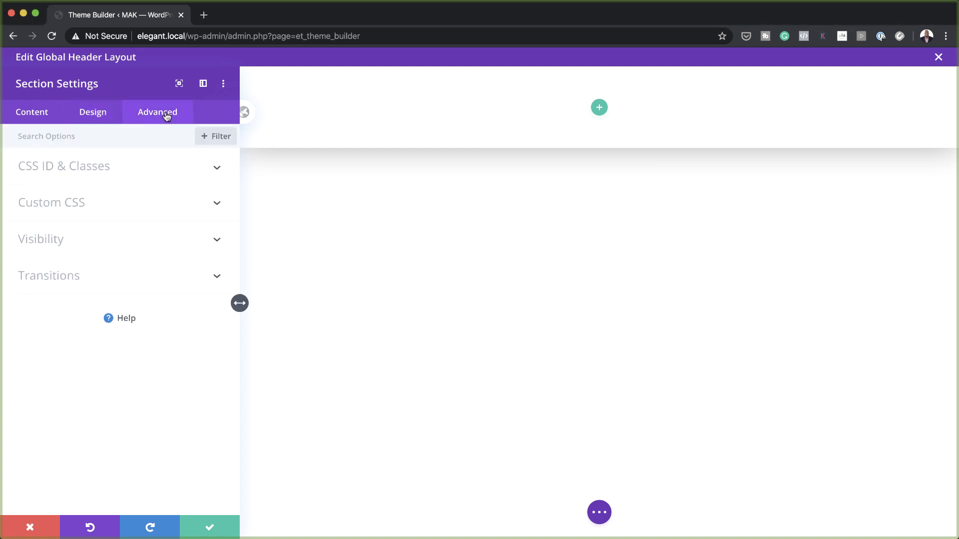
{"action": "left_click", "coordinate": [106, 173]}
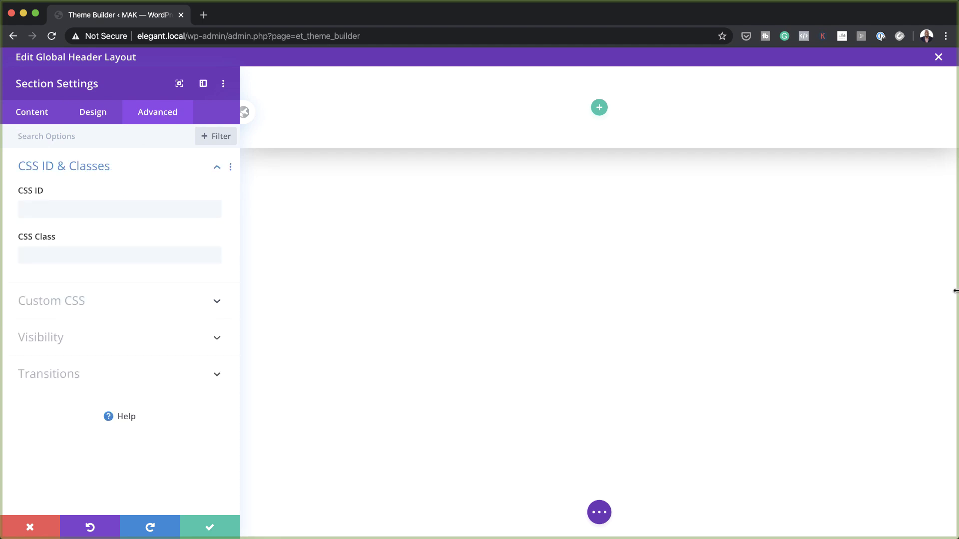
{"action": "left_click", "coordinate": [108, 208]}
{"action": "type", "text": "section-padding"}
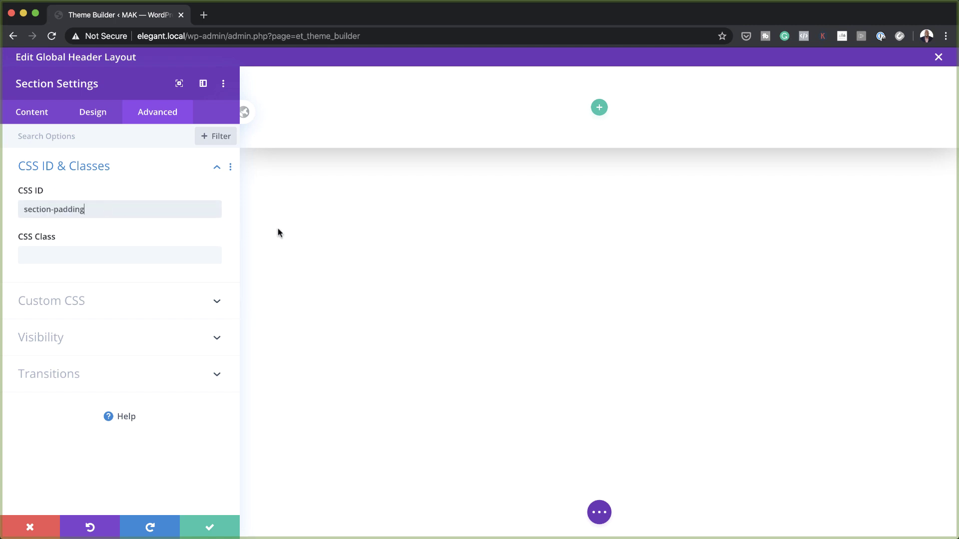
{"action": "left_click", "coordinate": [80, 301]}
Add 'position: fixed; top: 0;' to the section's Main Element custom CSS
{"action": "left_click", "coordinate": [80, 302]}
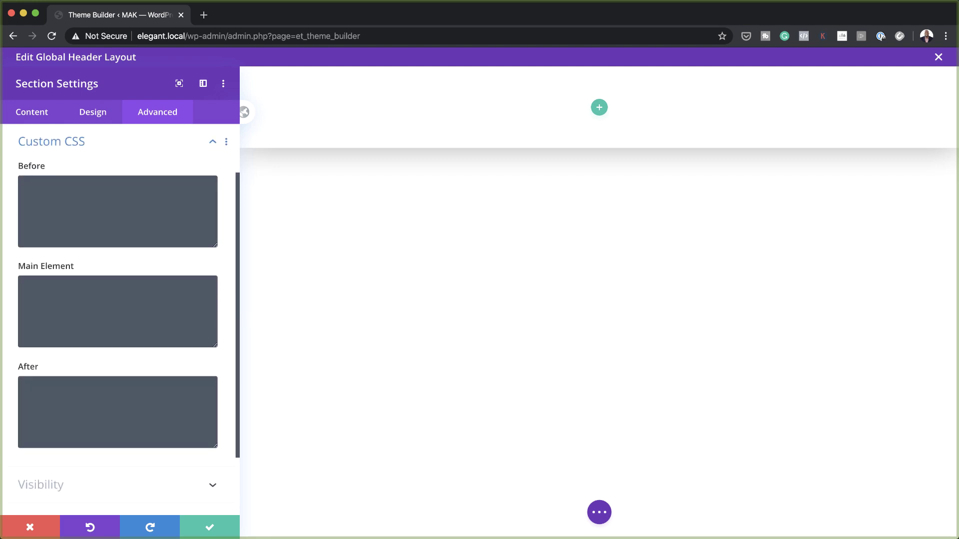
{"action": "left_click", "coordinate": [164, 296]}
{"action": "type", "text": "position: fixed; top: 0;"}
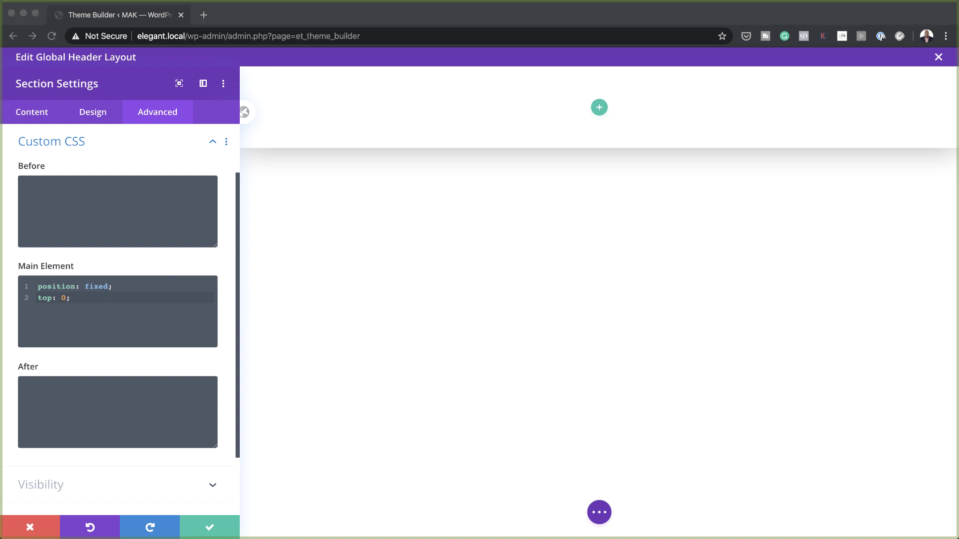
{"action": "scroll", "coordinate": [130, 360], "scroll_direction": "down", "scroll_amount": 3}
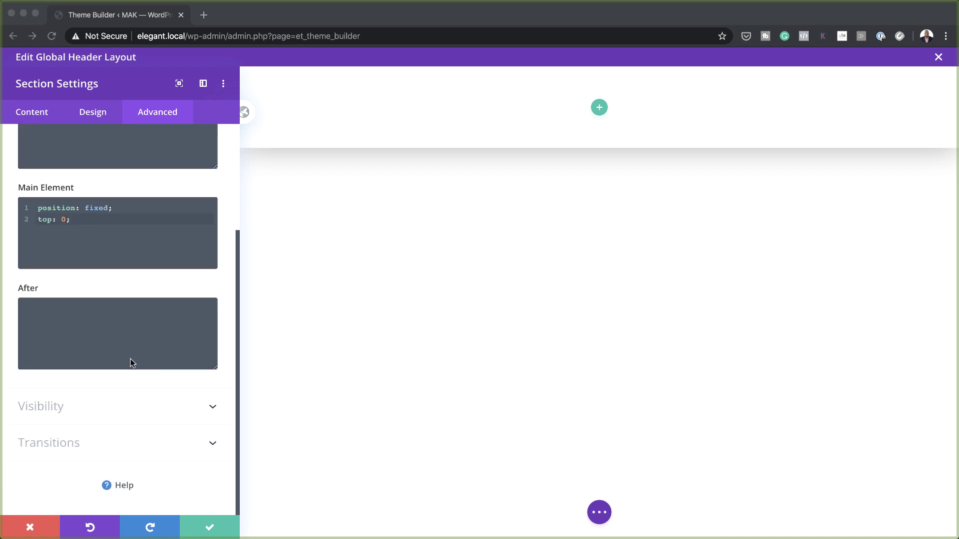
{"action": "left_click", "coordinate": [55, 406]}
Raise the section's Z Index to 999 under Visibility
{"action": "left_click", "coordinate": [55, 407]}
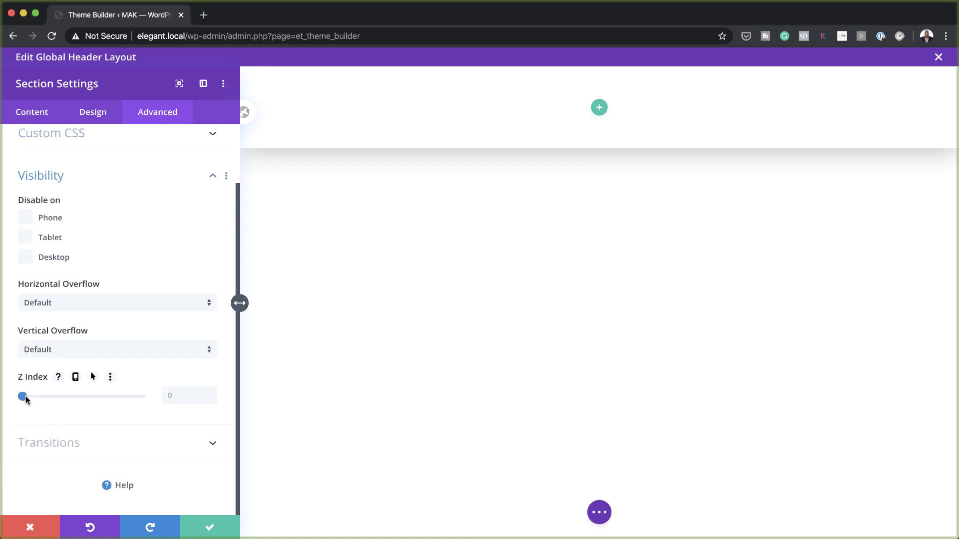
{"action": "left_click_drag", "start_coordinate": [23, 397], "coordinate": [182, 413]}
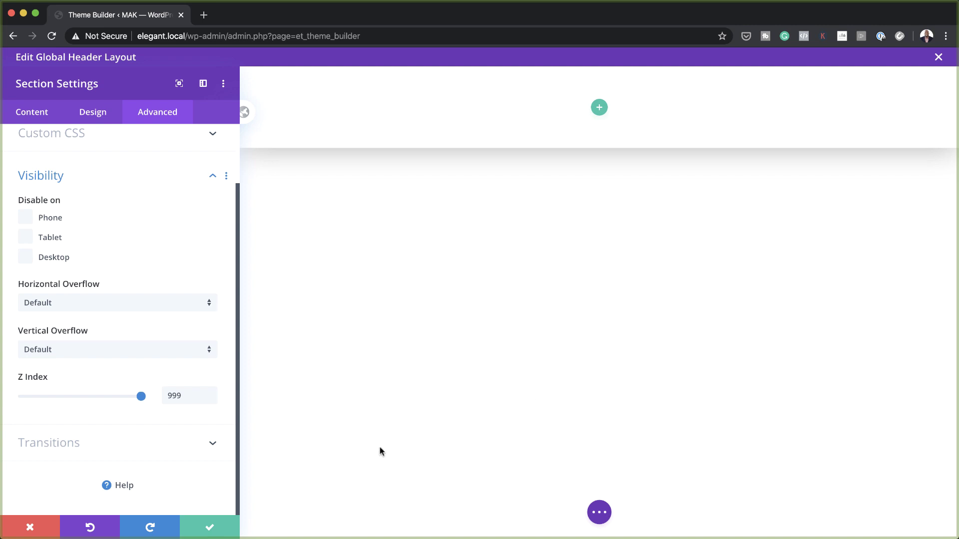
Save the section, add a 1/4-1/2-1/4 three-column row, and open its settings
{"action": "left_click", "coordinate": [210, 528]}
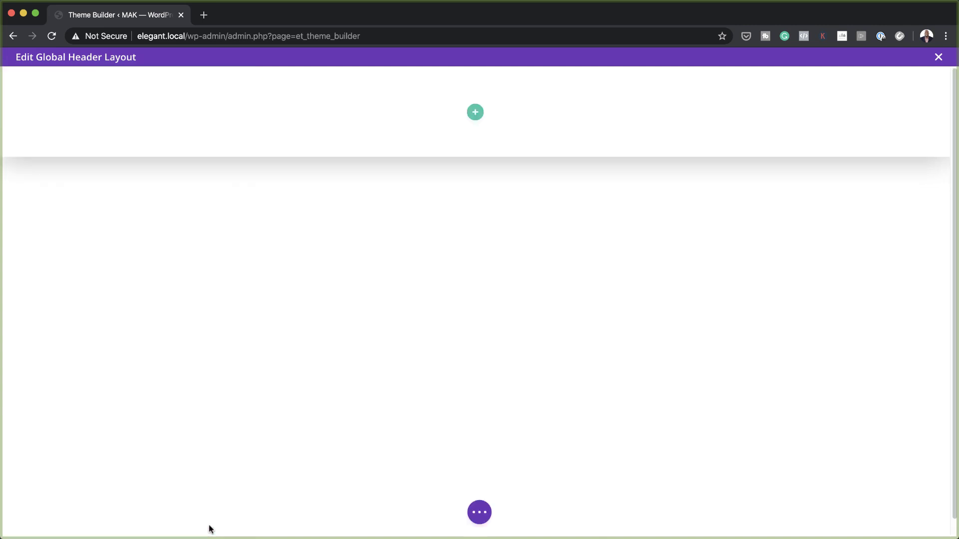
{"action": "mouse_move", "coordinate": [445, 124]}
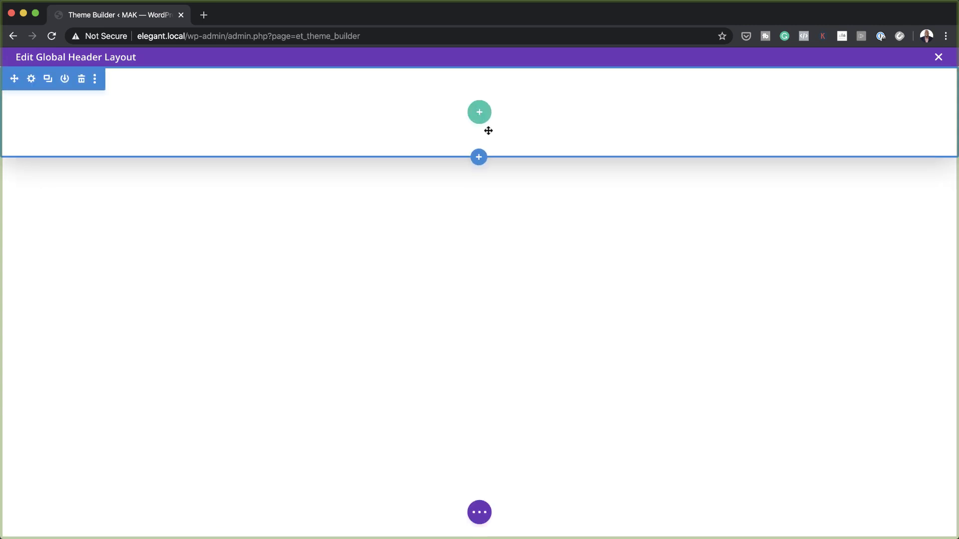
{"action": "left_click", "coordinate": [480, 113]}
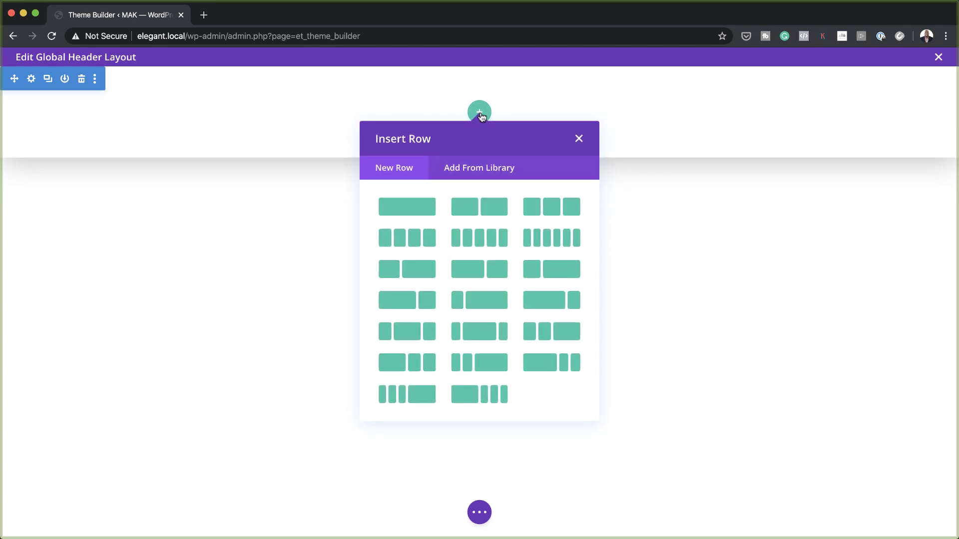
{"action": "left_click", "coordinate": [410, 331]}
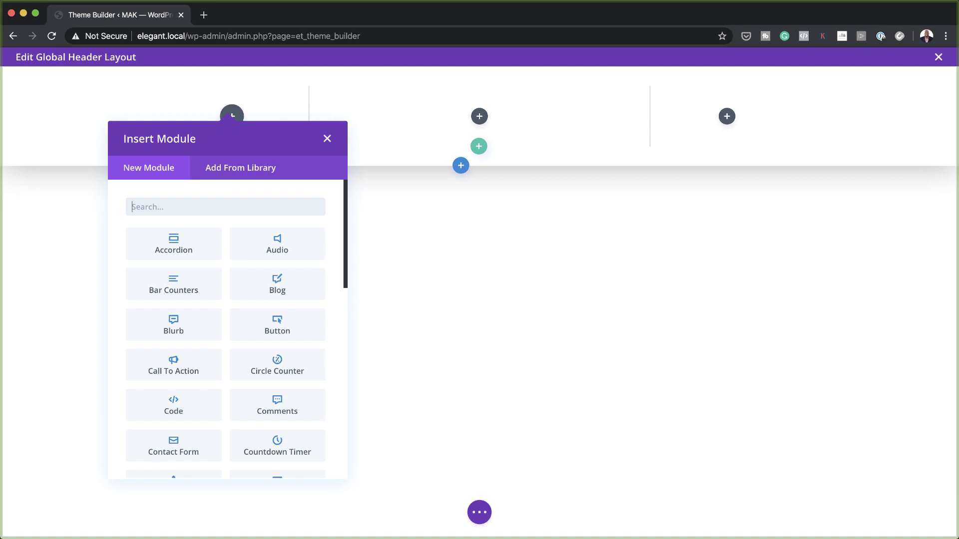
{"action": "left_click", "coordinate": [327, 138]}
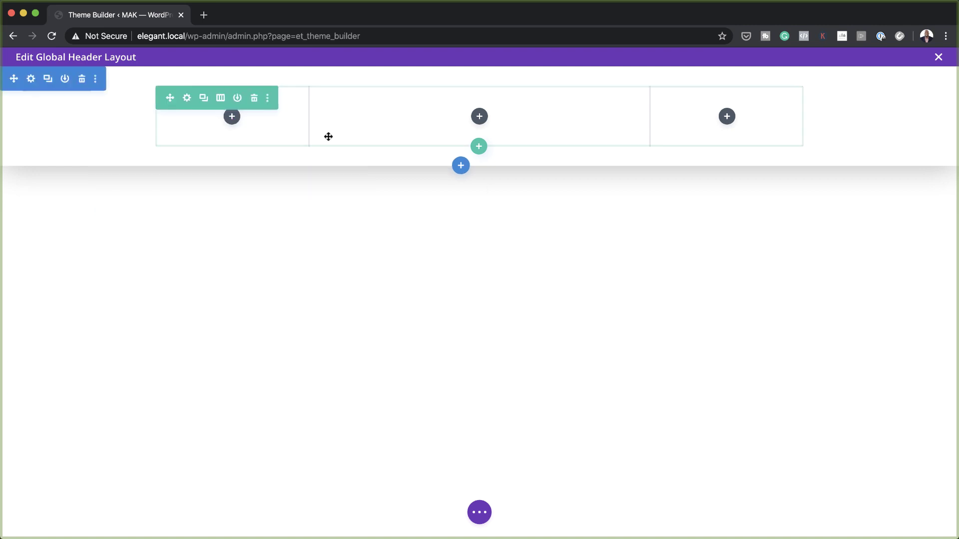
{"action": "left_click", "coordinate": [189, 102]}
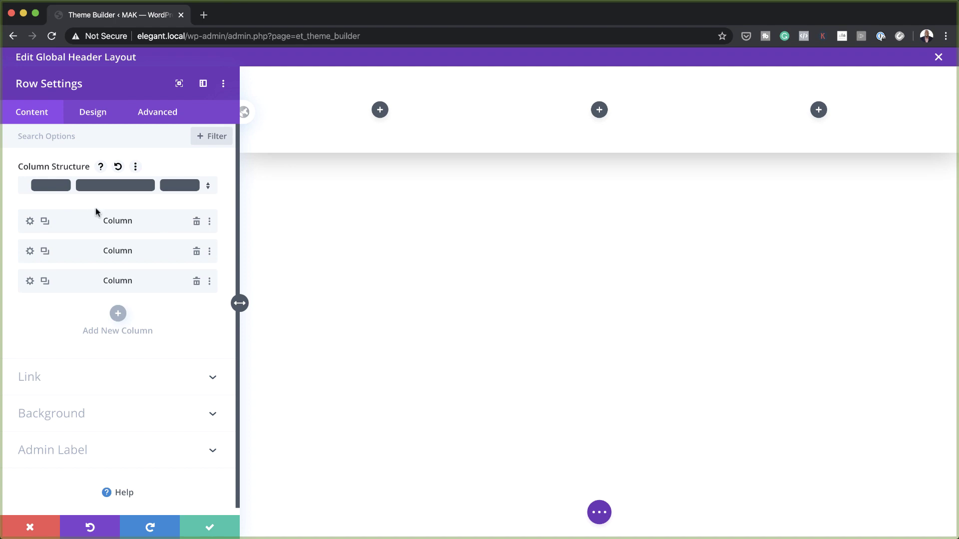
Give the row a custom gutter width of 1, equal column heights and 100% width
{"action": "left_click", "coordinate": [100, 115]}
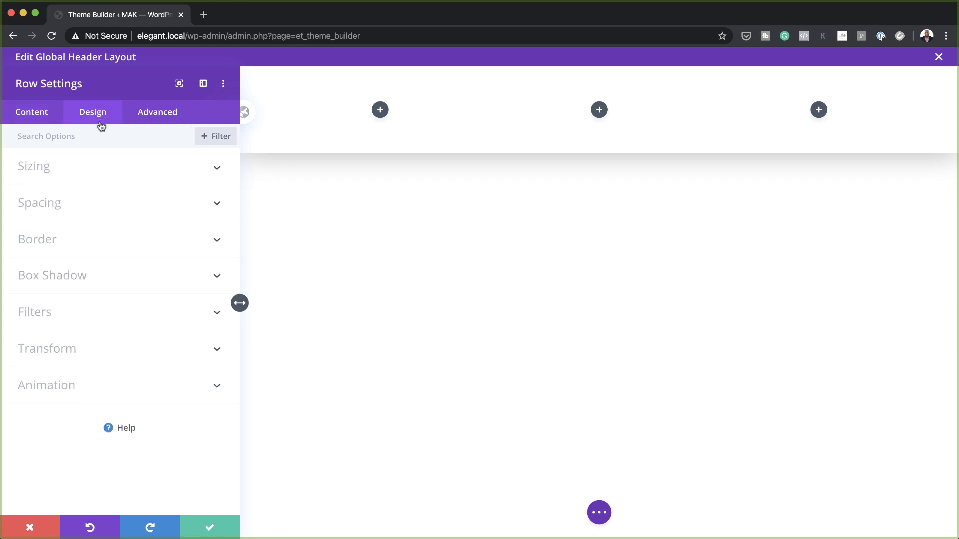
{"action": "left_click", "coordinate": [51, 167]}
{"action": "left_click", "coordinate": [51, 210]}
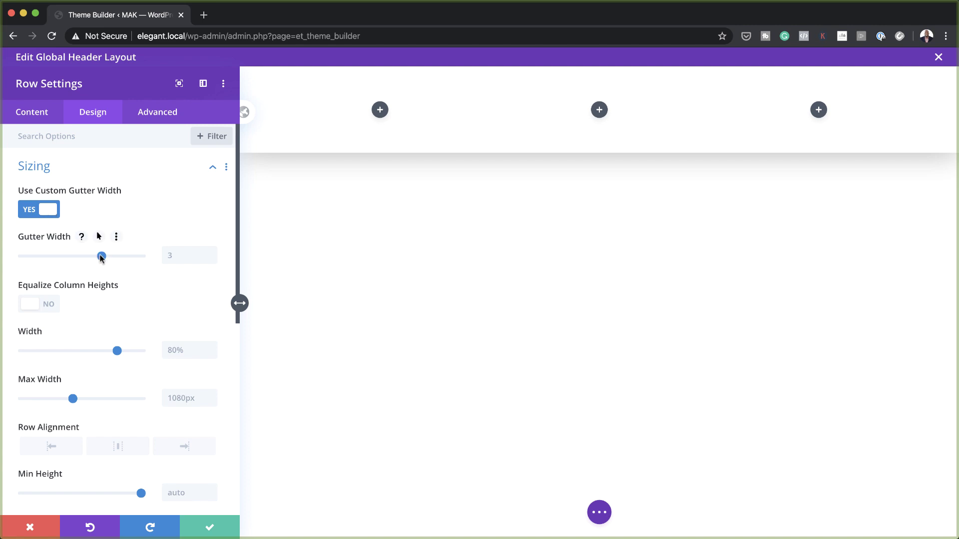
{"action": "left_click_drag", "start_coordinate": [102, 256], "coordinate": [31, 259]}
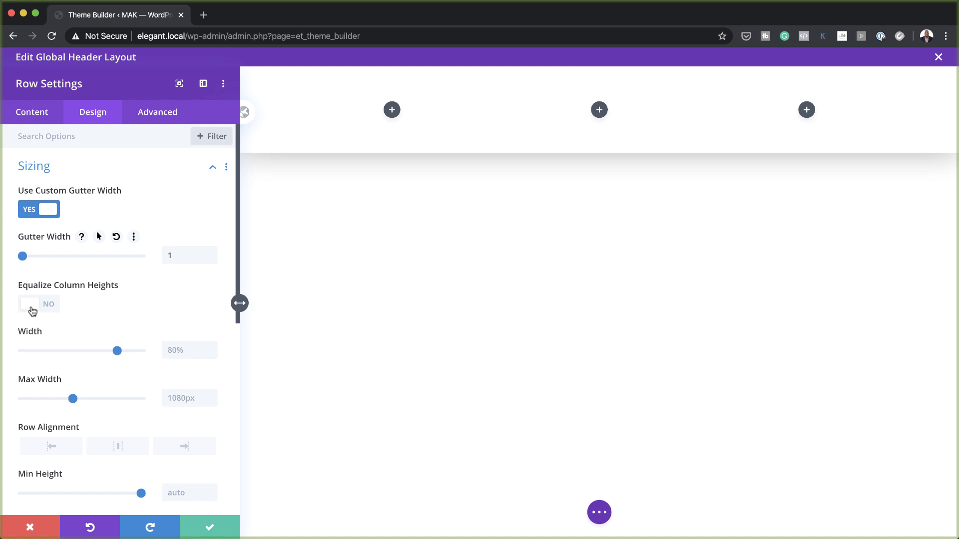
{"action": "left_click", "coordinate": [53, 306]}
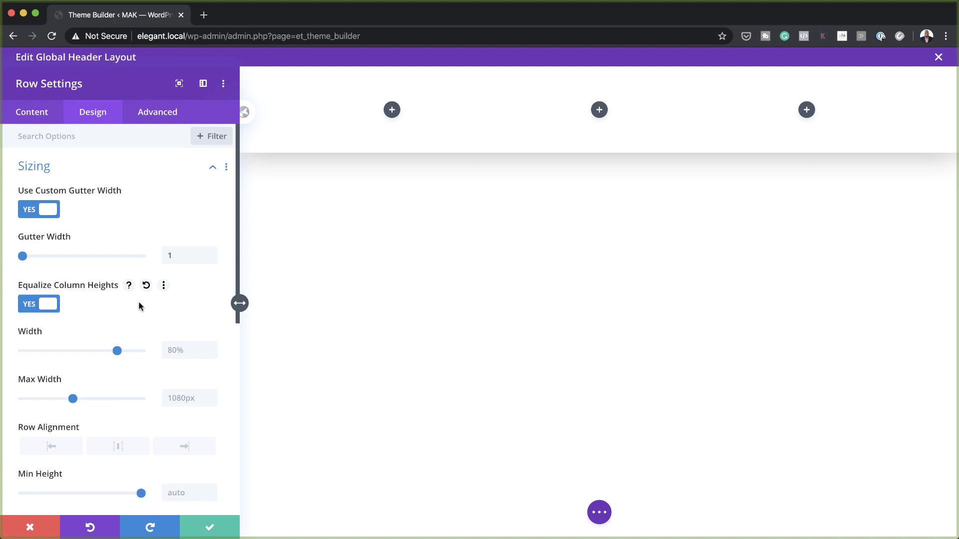
{"action": "left_click_drag", "start_coordinate": [117, 351], "coordinate": [153, 357]}
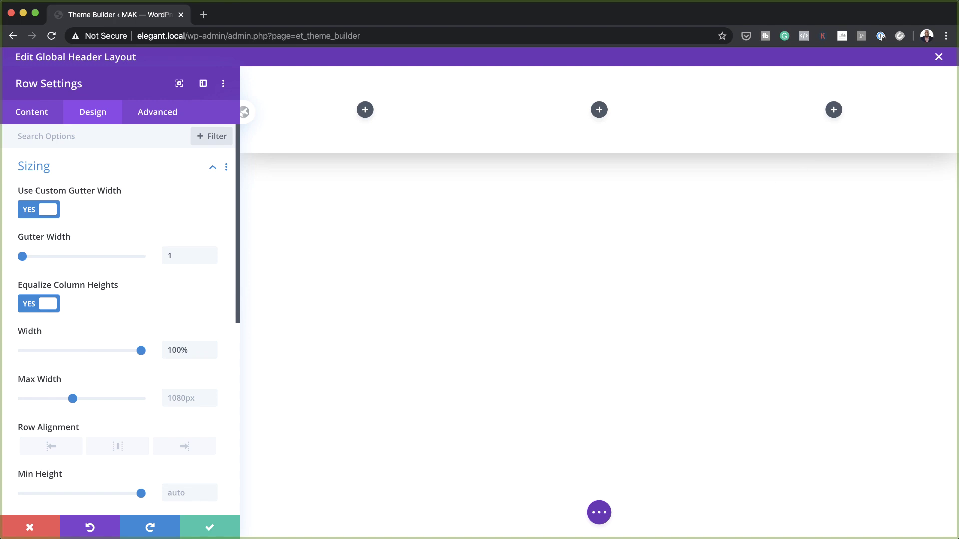
Set the row's top and bottom padding to 0px
{"action": "scroll", "coordinate": [150, 388], "scroll_direction": "down", "scroll_amount": 6}
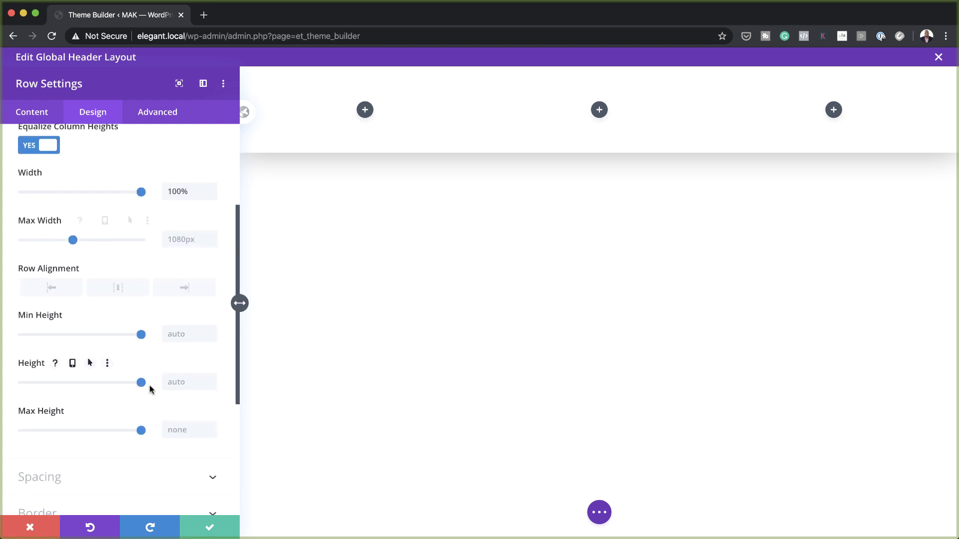
{"action": "left_click", "coordinate": [55, 334]}
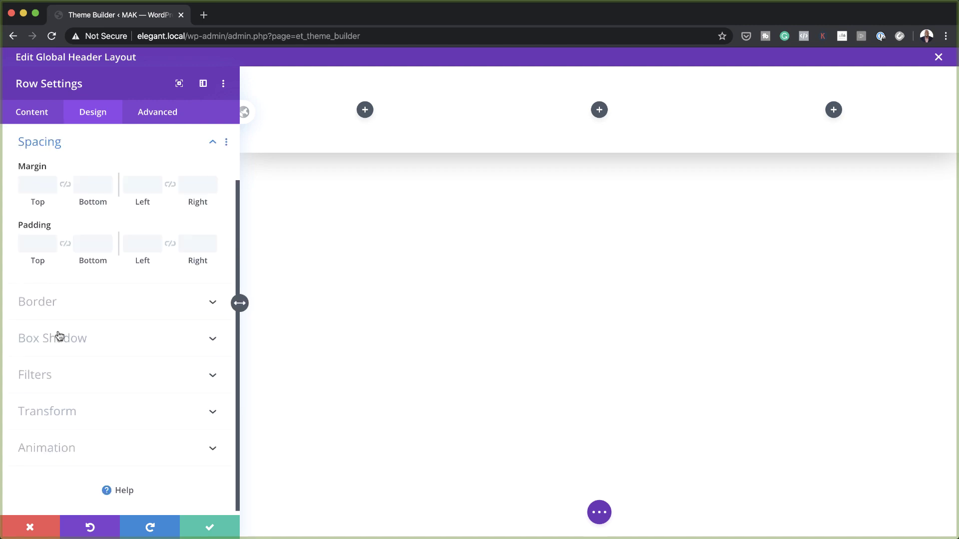
{"action": "left_click", "coordinate": [41, 242]}
{"action": "type", "text": "0"}
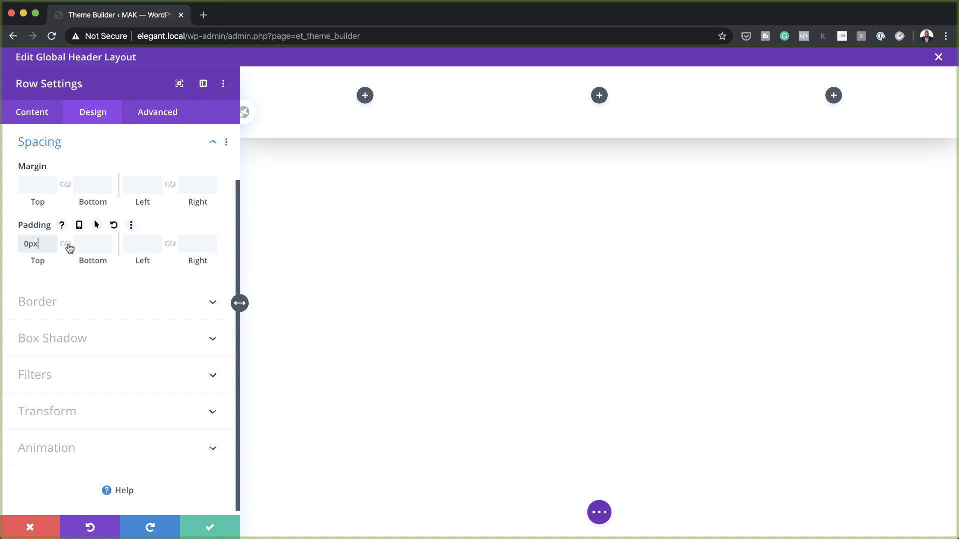
{"action": "left_click", "coordinate": [65, 243]}
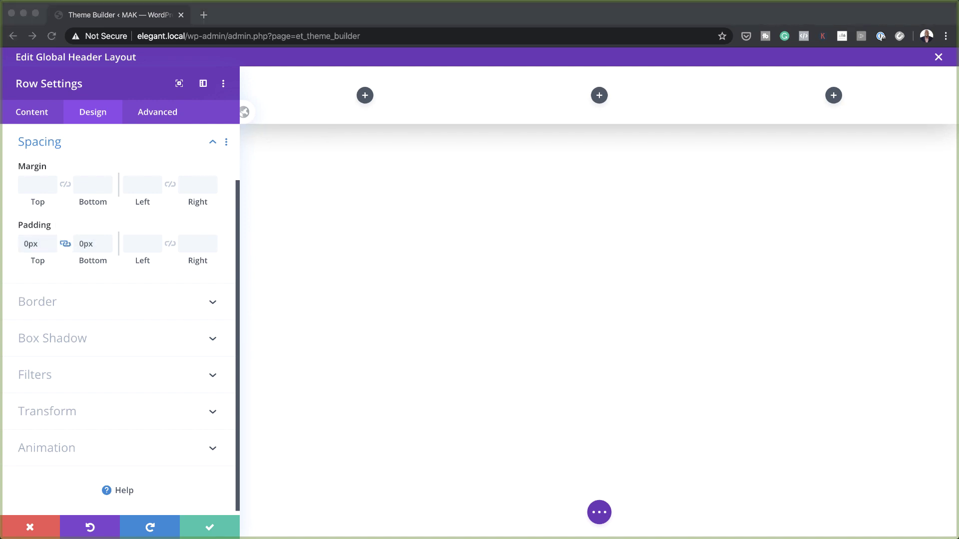
{"action": "left_click", "coordinate": [170, 115]}
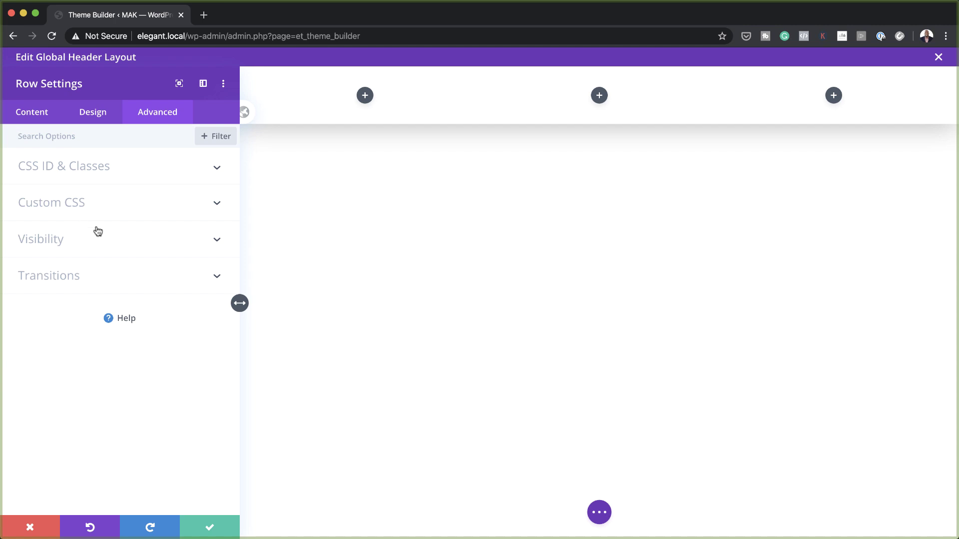
Set the row's CSS ID to row-width
{"action": "left_click", "coordinate": [78, 166]}
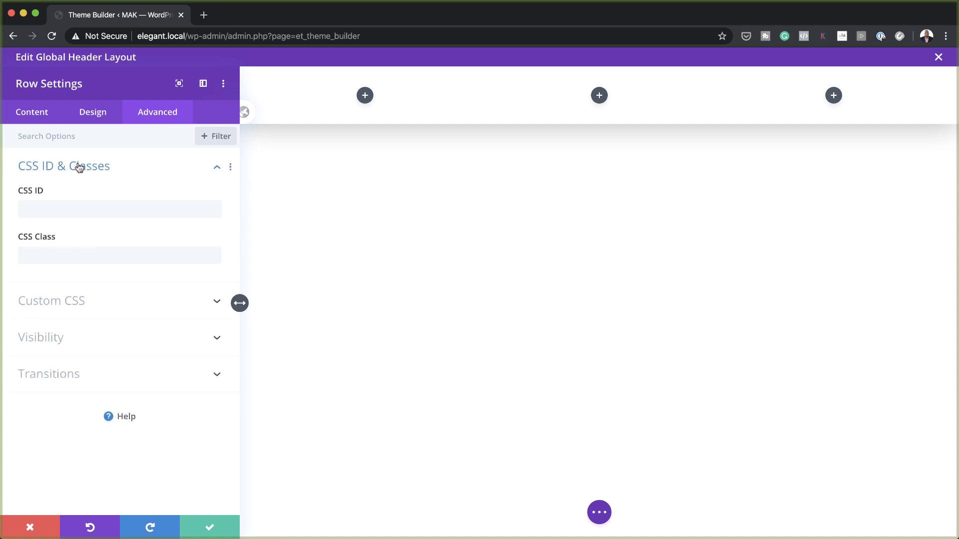
{"action": "left_click", "coordinate": [44, 207]}
{"action": "type", "text": "row-width"}
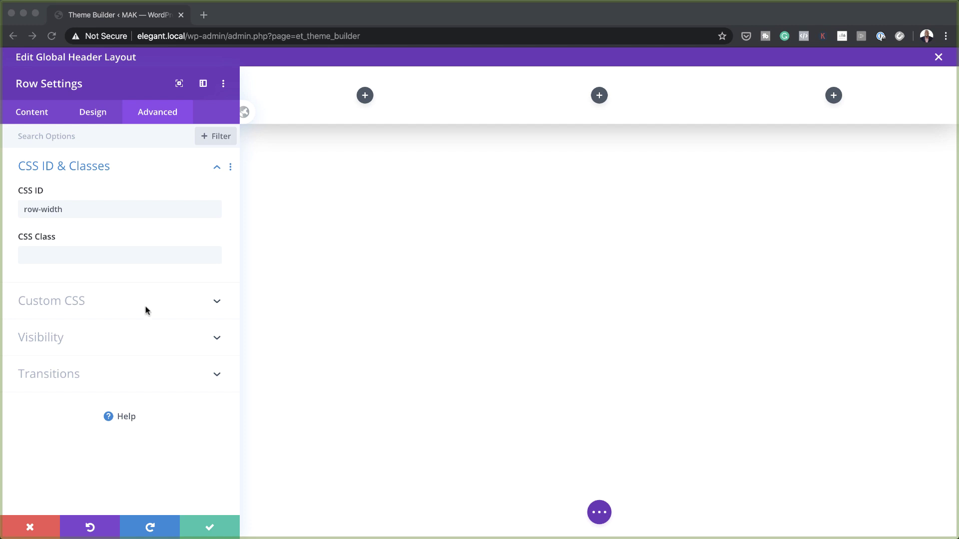
Add 'display: flex; align-items: center;' Main Element CSS and save the row
{"action": "left_click", "coordinate": [76, 304]}
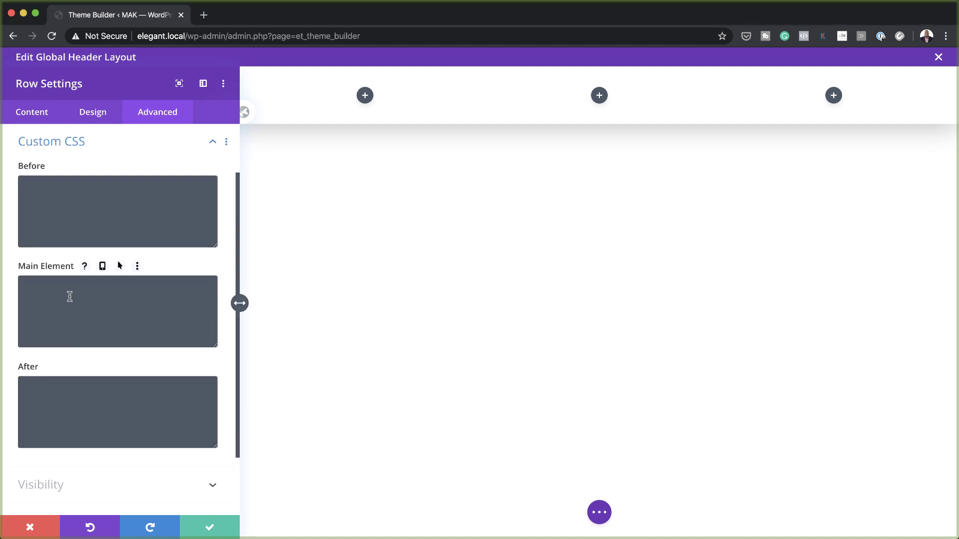
{"action": "left_click", "coordinate": [68, 297]}
{"action": "type", "text": "display: flex; align-items: center;"}
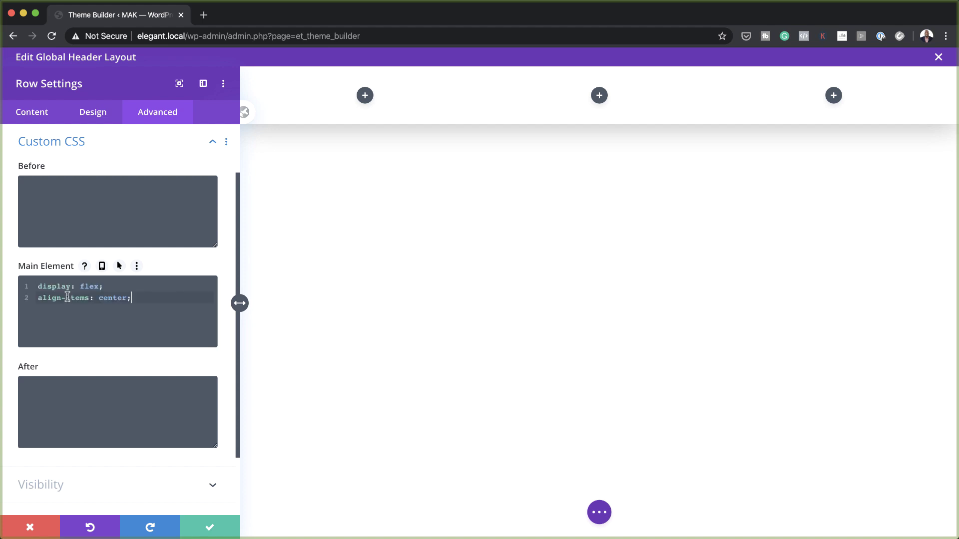
{"action": "left_click", "coordinate": [207, 527]}
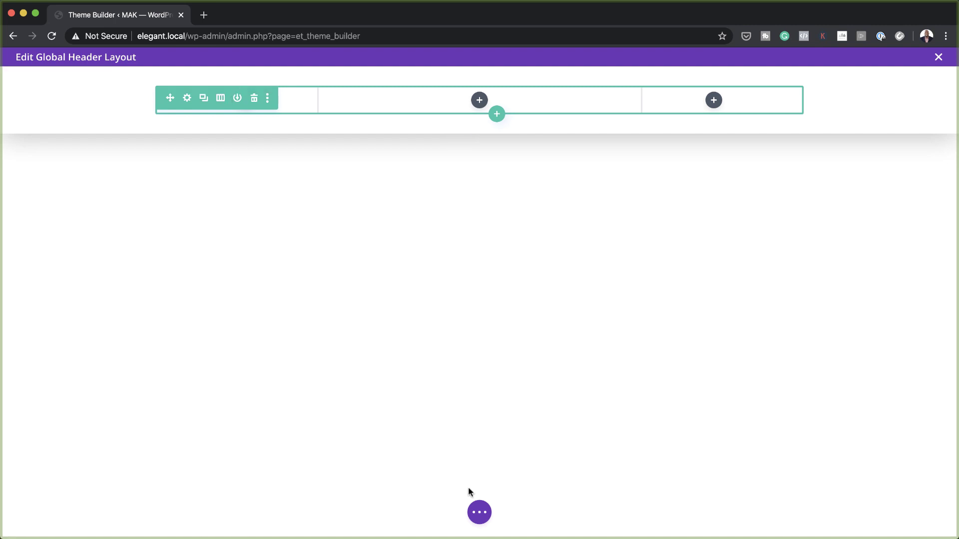
Switch to wireframe view and add an Image module to the header row's left column
{"action": "left_click", "coordinate": [480, 512]}
{"action": "left_click", "coordinate": [46, 513]}
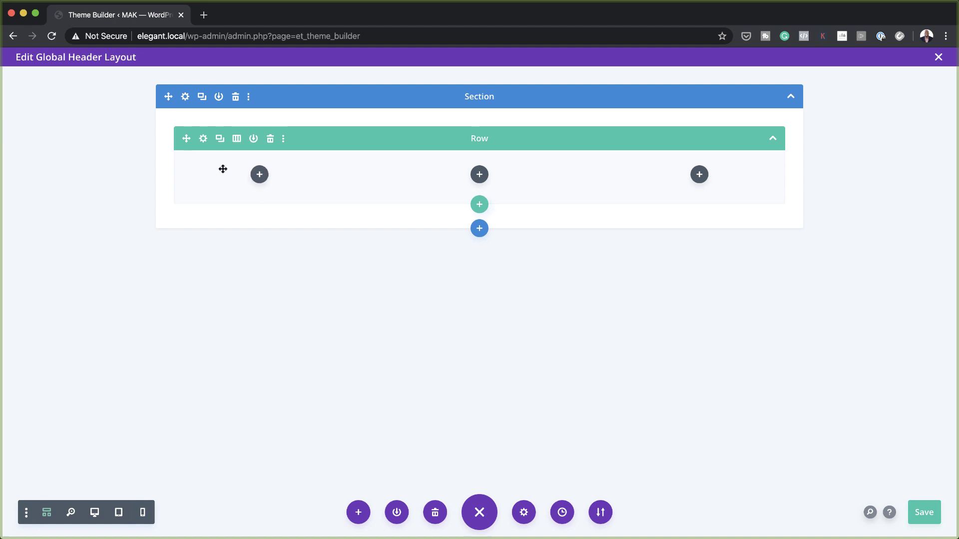
{"action": "left_click", "coordinate": [260, 175]}
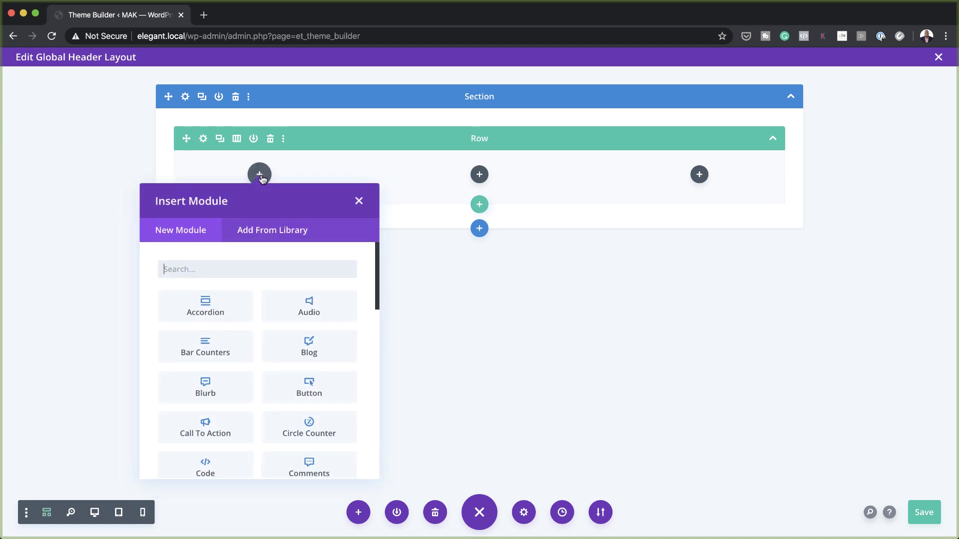
{"action": "left_click", "coordinate": [245, 269]}
{"action": "type", "text": "image"}
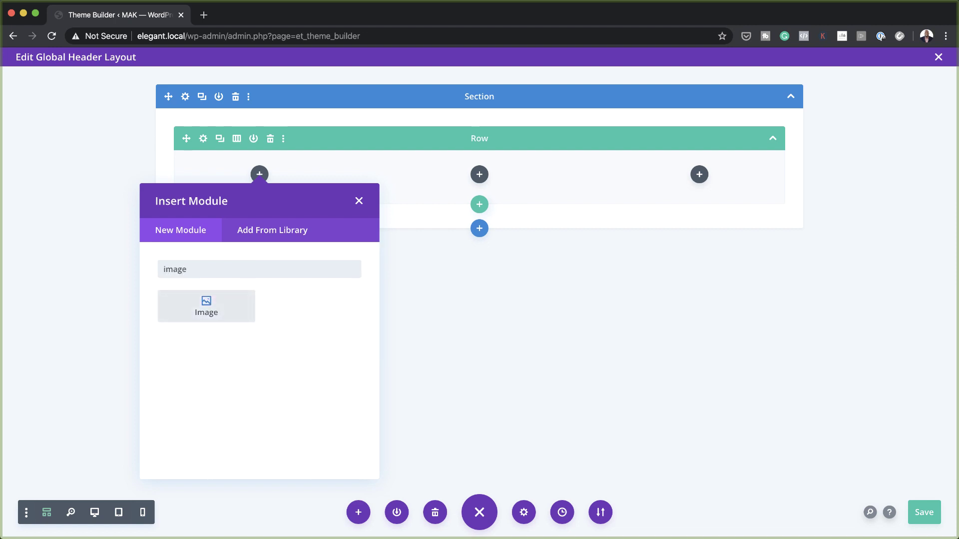
{"action": "left_click", "coordinate": [210, 310]}
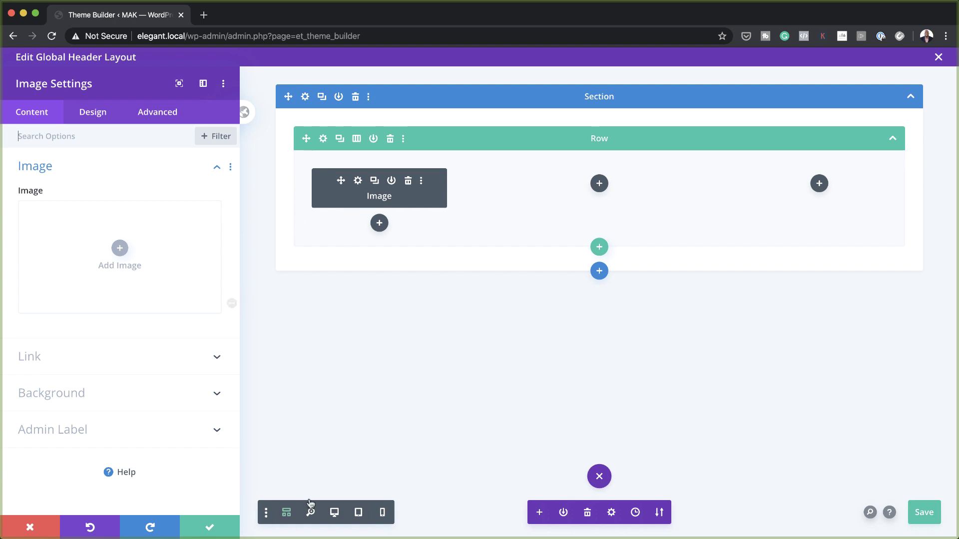
Insert the uire logo from the Media Library into the Image module
{"action": "left_click", "coordinate": [334, 514]}
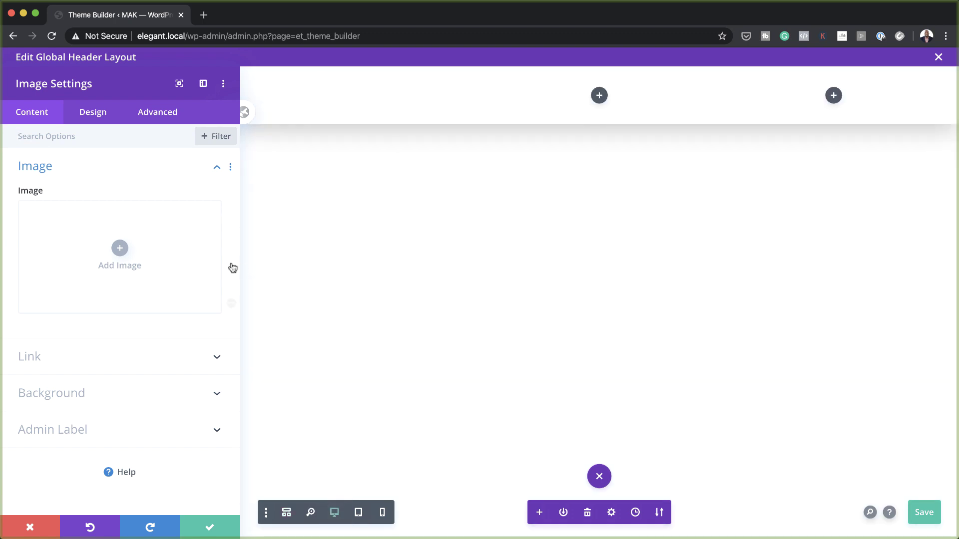
{"action": "left_click", "coordinate": [120, 249]}
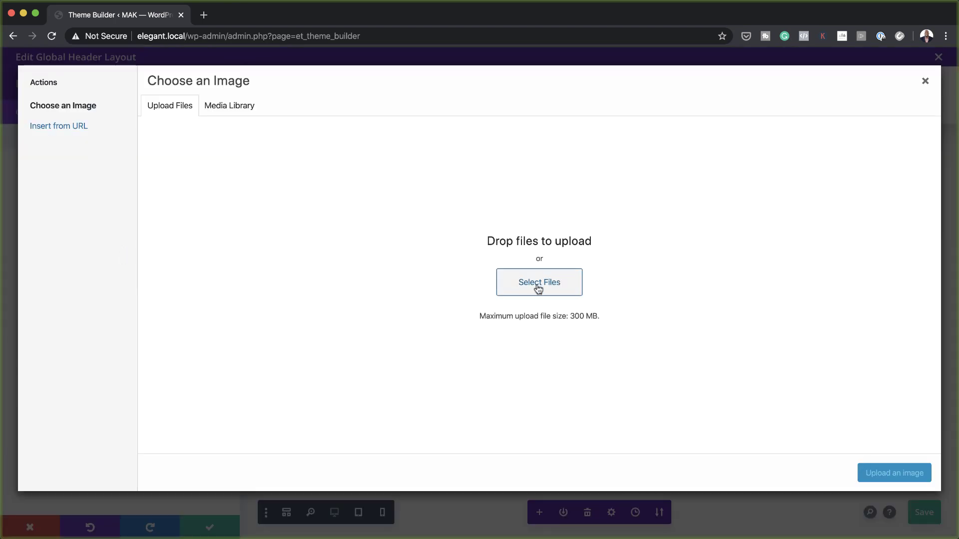
{"action": "left_click", "coordinate": [240, 105]}
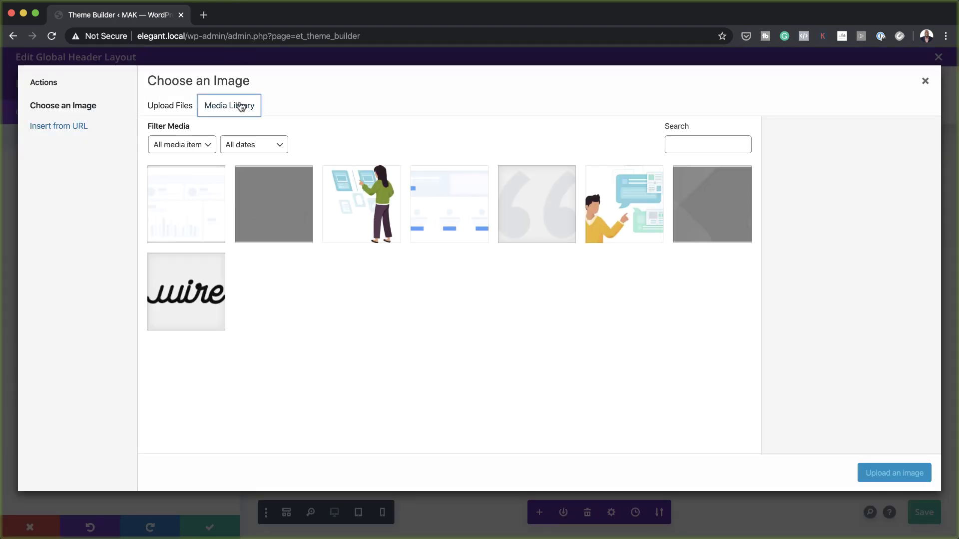
{"action": "left_click", "coordinate": [203, 292]}
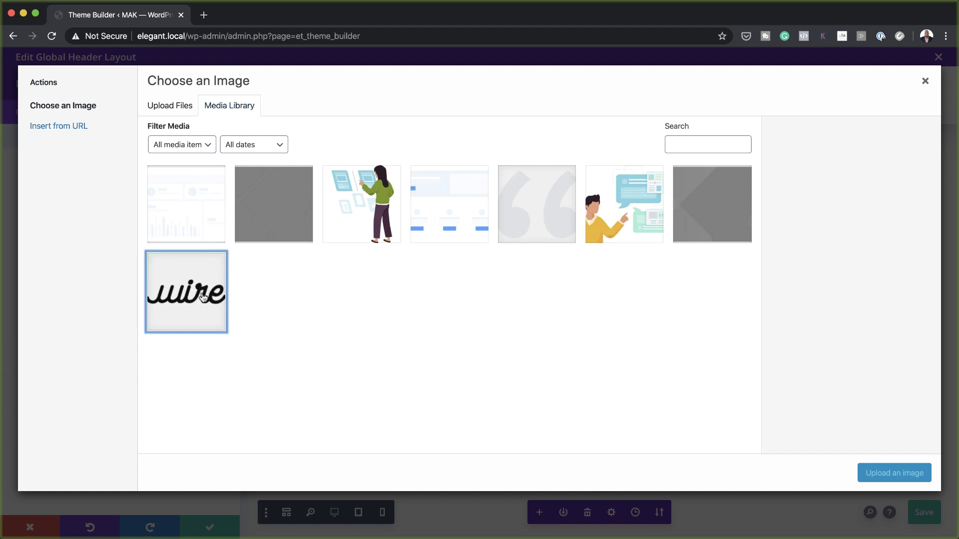
{"action": "left_click", "coordinate": [893, 475]}
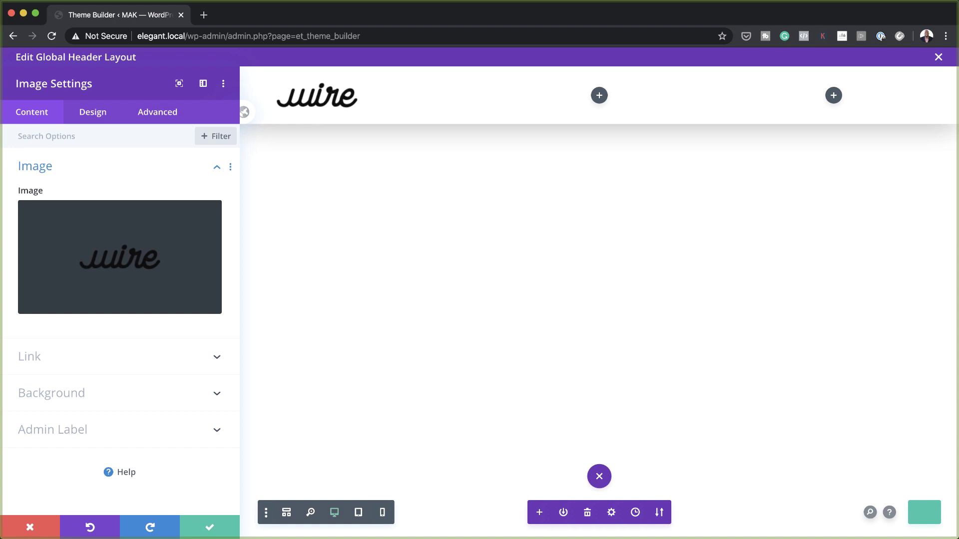
Set the logo's width to 5vw in the Design tab's Sizing options
{"action": "left_click", "coordinate": [102, 118]}
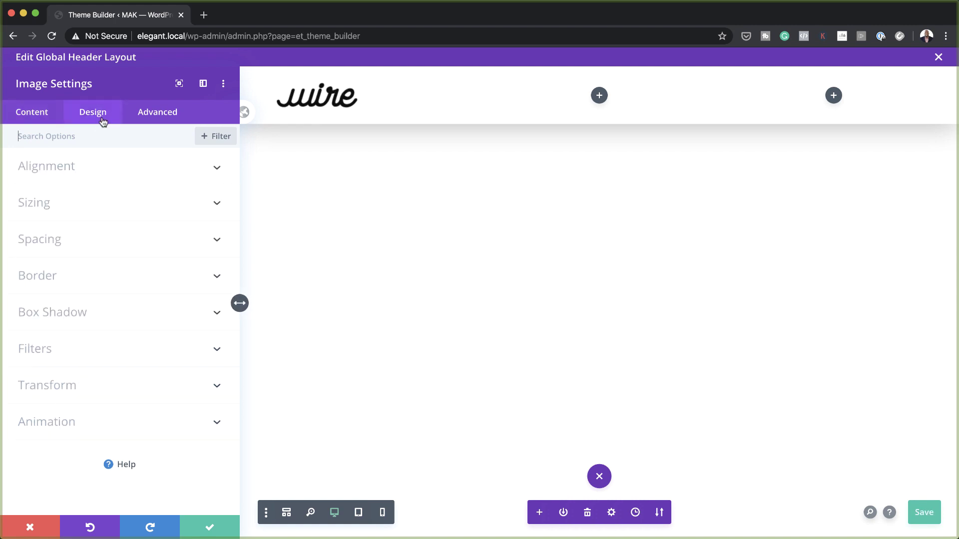
{"action": "left_click", "coordinate": [44, 204]}
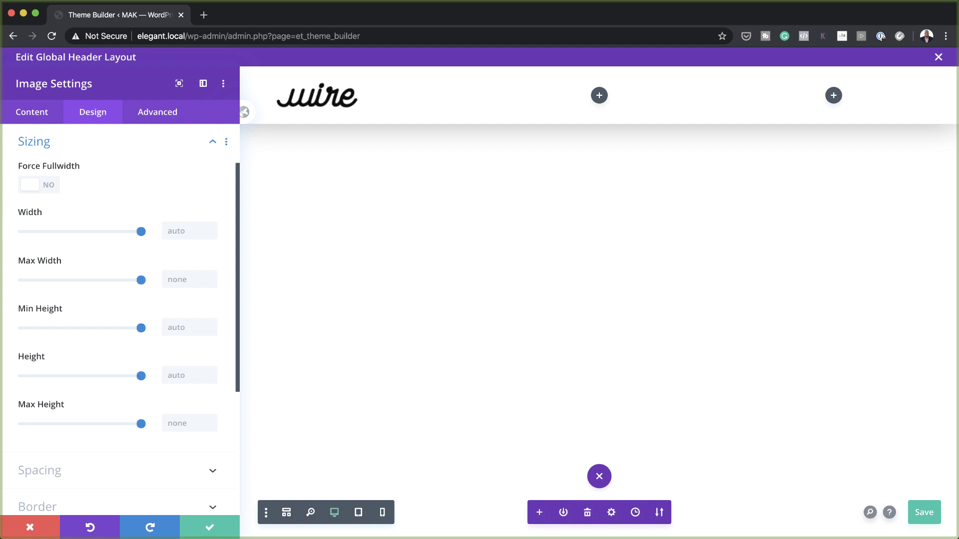
{"action": "type", "text": "5vw"}
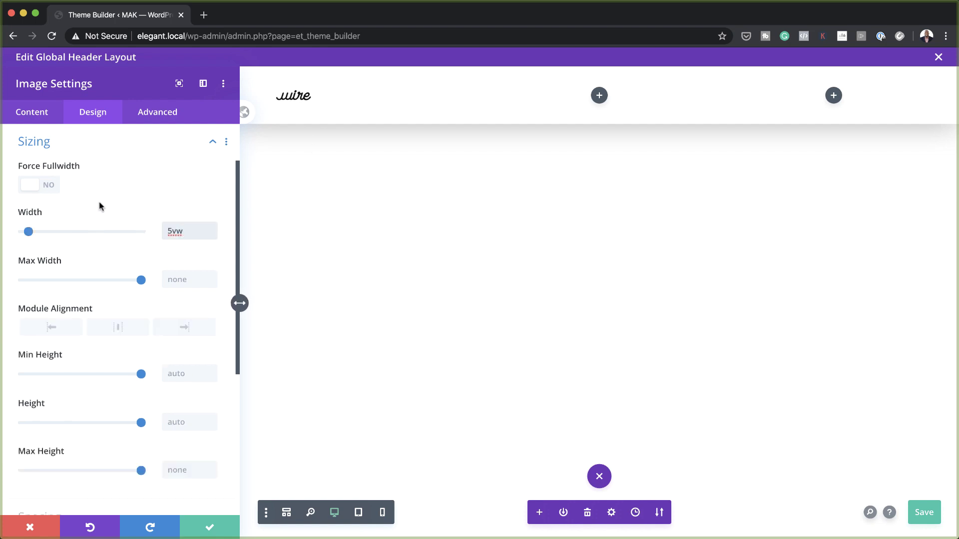
{"action": "left_click", "coordinate": [85, 220]}
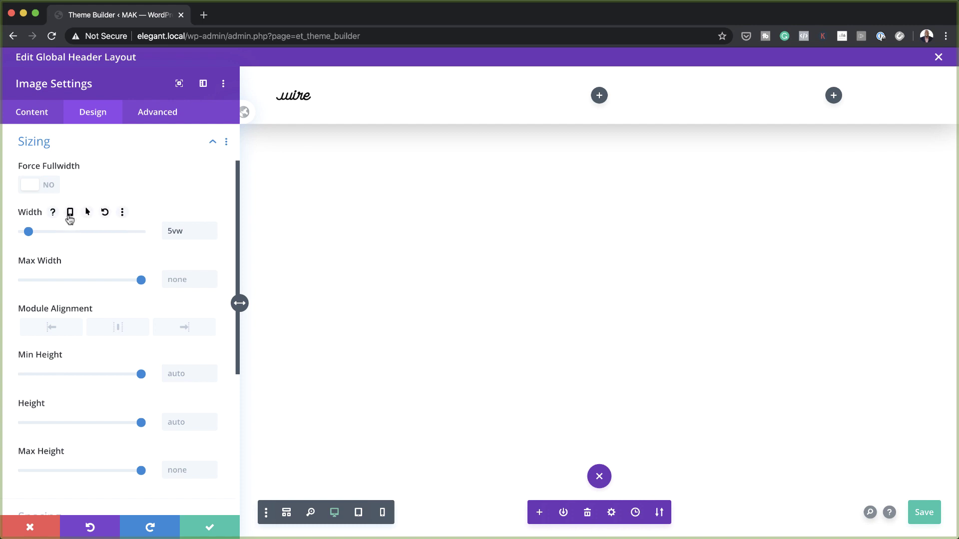
Give the logo responsive widths, 9vw on tablet and 13 on phone, and close its settings
{"action": "left_click", "coordinate": [70, 213]}
{"action": "left_click", "coordinate": [121, 236]}
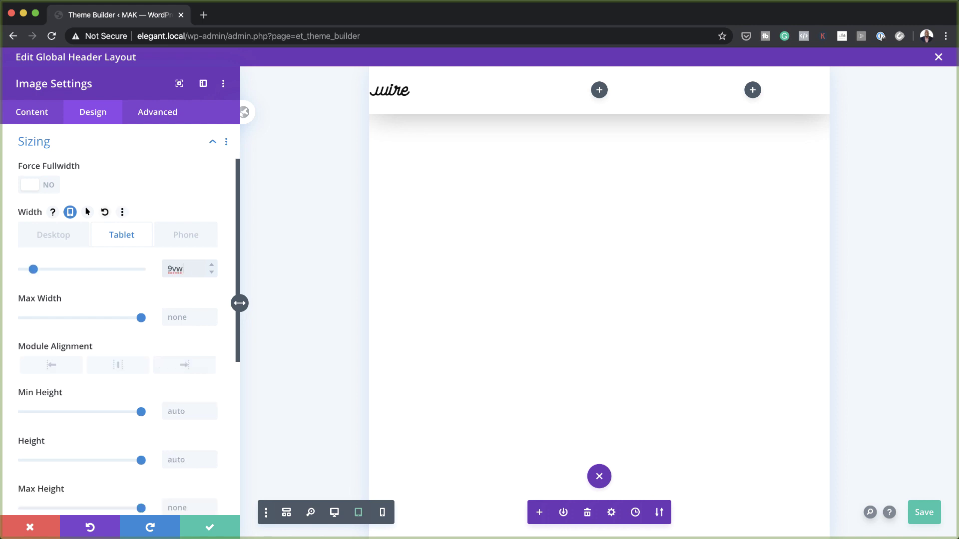
{"action": "left_click", "coordinate": [186, 237]}
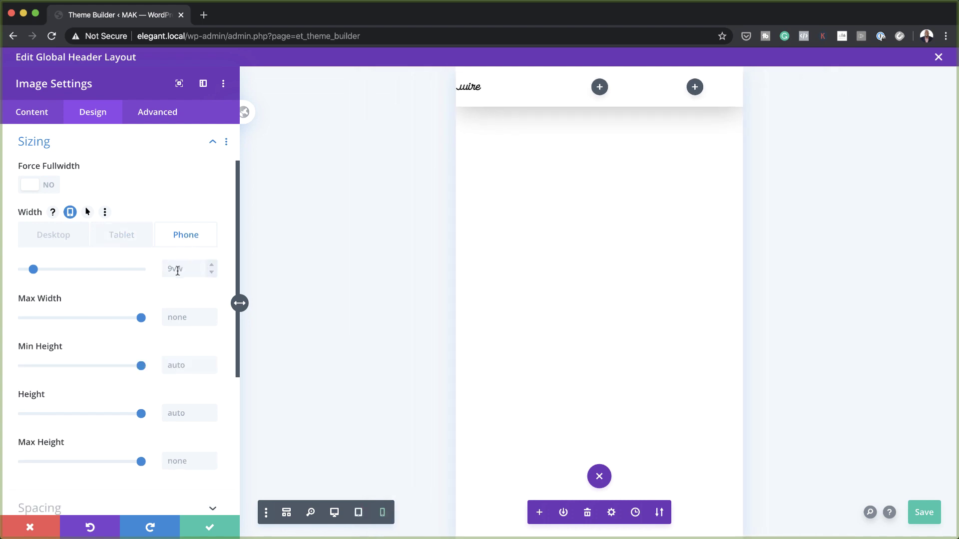
{"action": "left_click", "coordinate": [178, 271]}
{"action": "type", "text": "13vw"}
{"action": "left_click", "coordinate": [62, 237]}
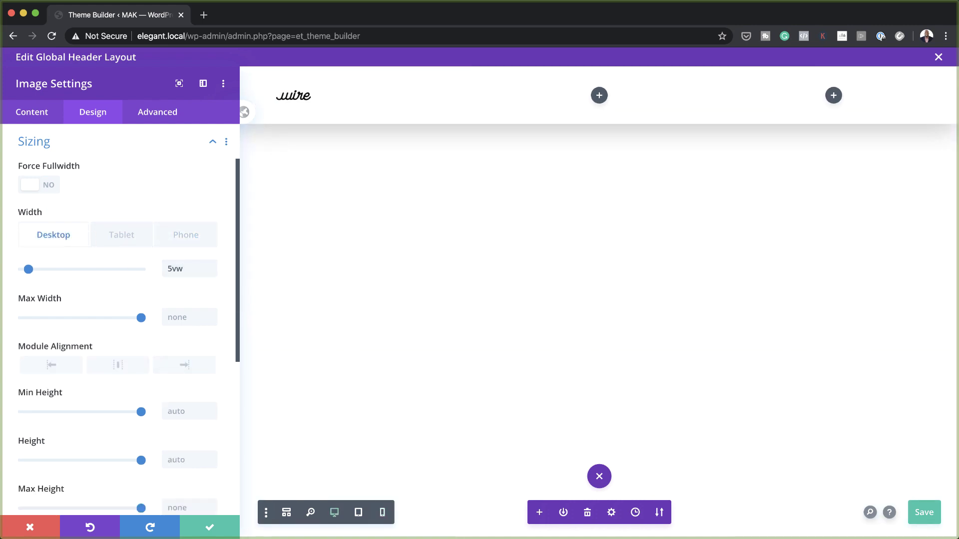
{"action": "left_click", "coordinate": [209, 527]}
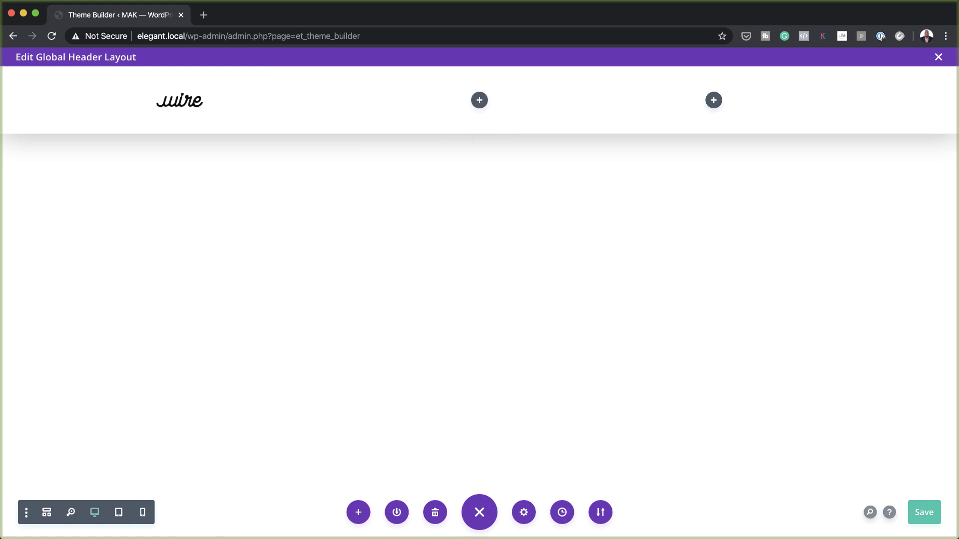
Add a Menu module to the header's middle column
{"action": "left_click", "coordinate": [479, 100]}
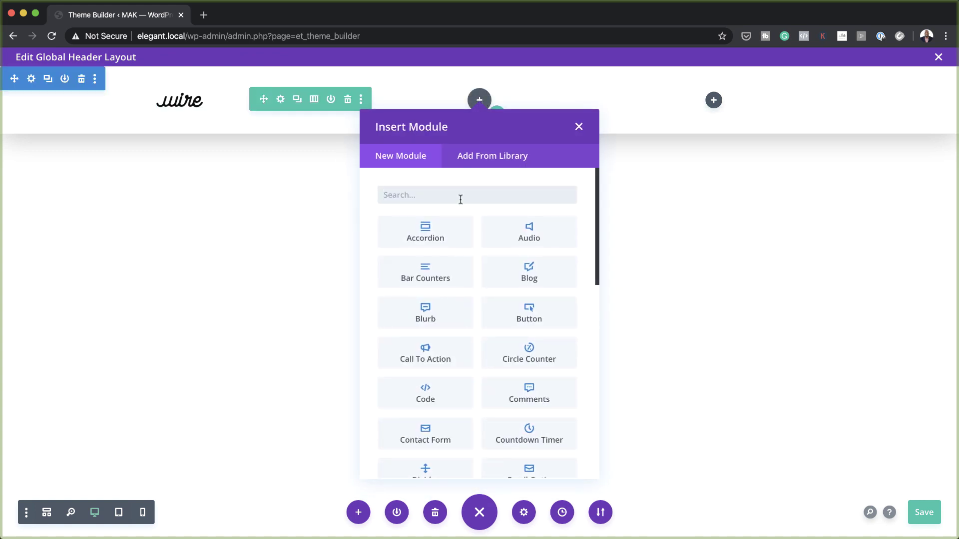
{"action": "type", "text": "menu"}
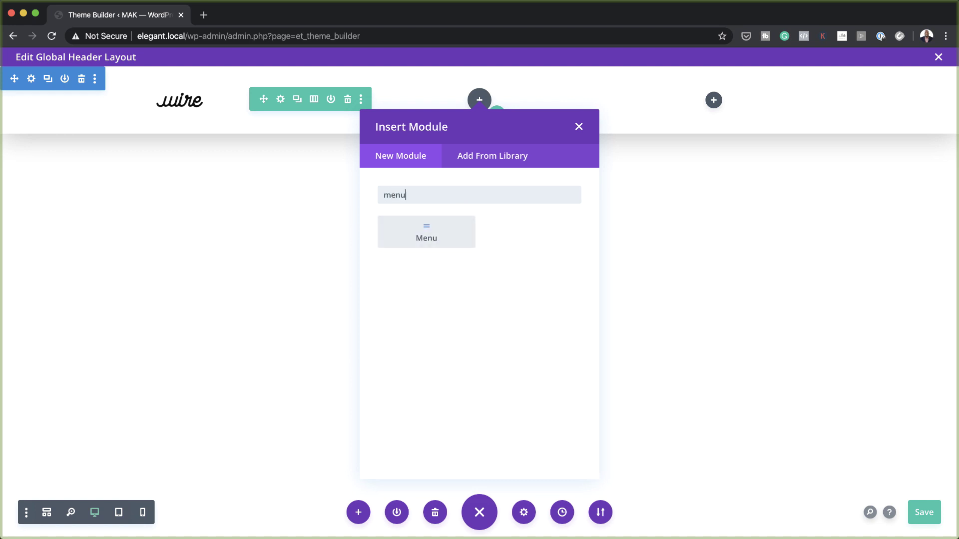
{"action": "left_click", "coordinate": [442, 239]}
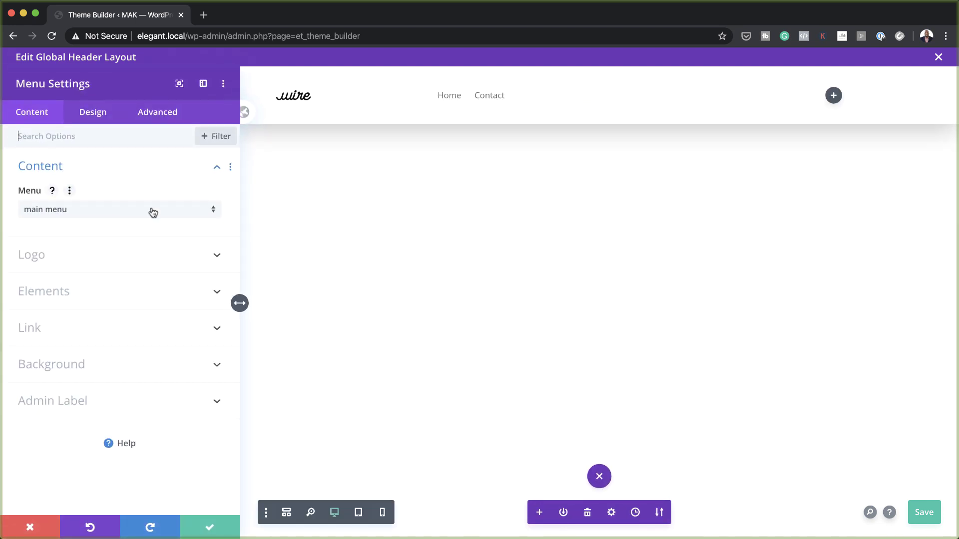
Keep 'main menu' as the displayed menu and make the menu background transparent
{"action": "left_click", "coordinate": [77, 210]}
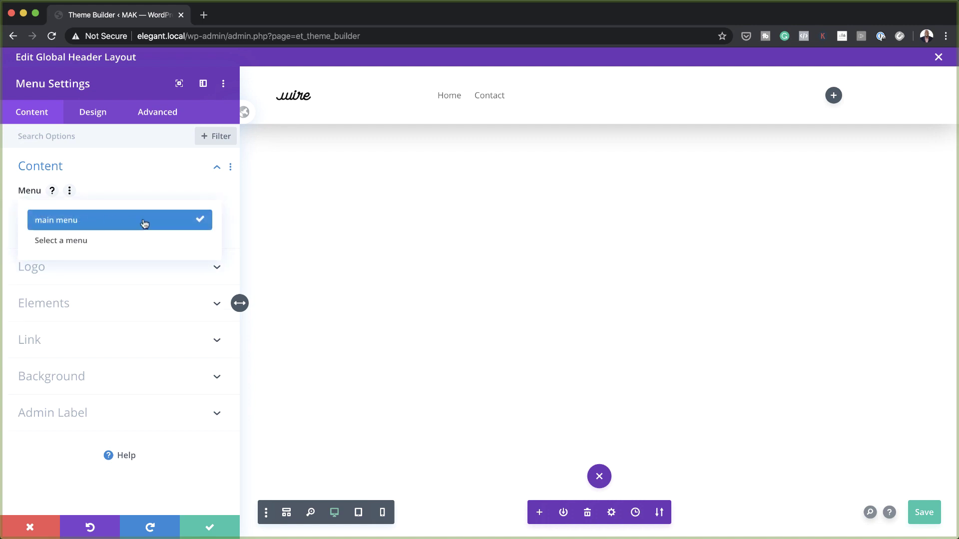
{"action": "left_click", "coordinate": [93, 224]}
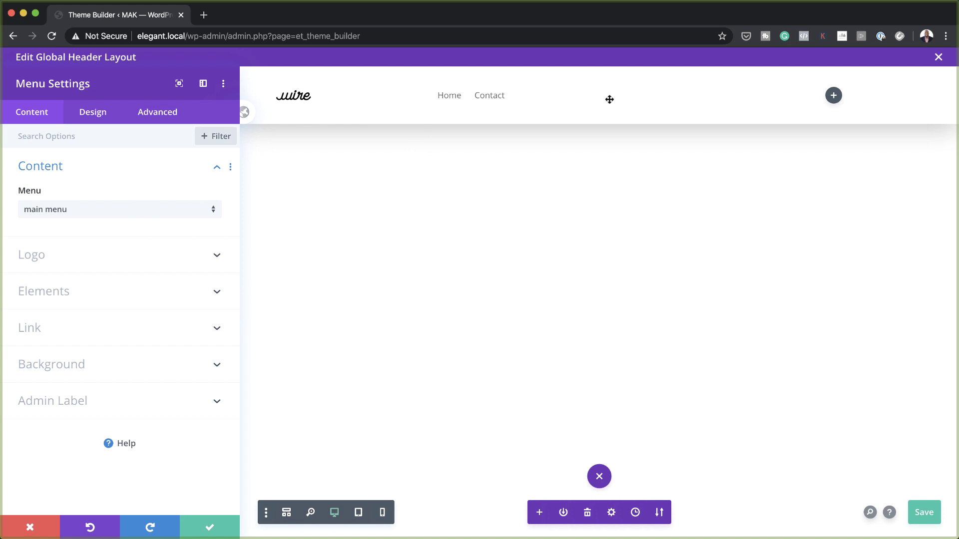
{"action": "left_click", "coordinate": [104, 370]}
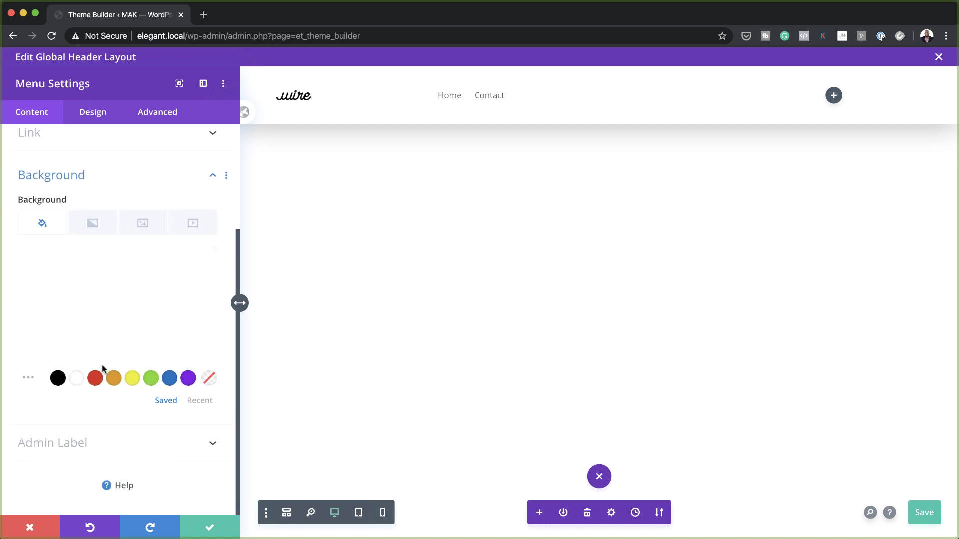
{"action": "left_click", "coordinate": [209, 379]}
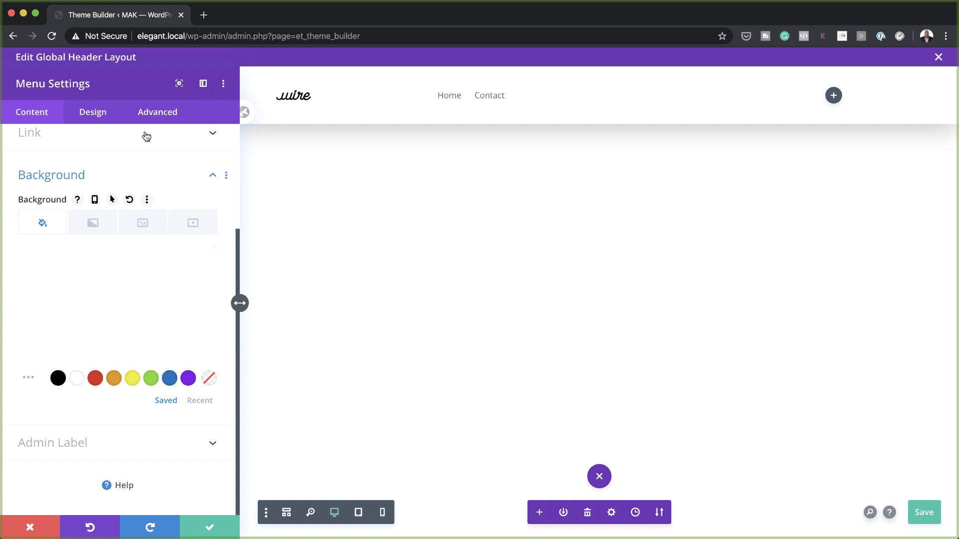
{"action": "left_click", "coordinate": [99, 114]}
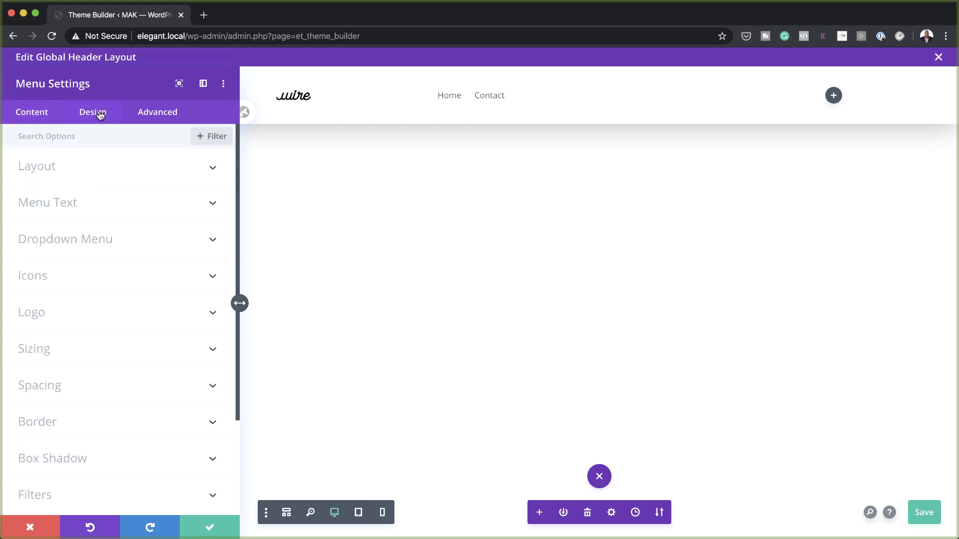
Center the menu items, make active links black and set the menu font to Rubik
{"action": "left_click", "coordinate": [66, 168]}
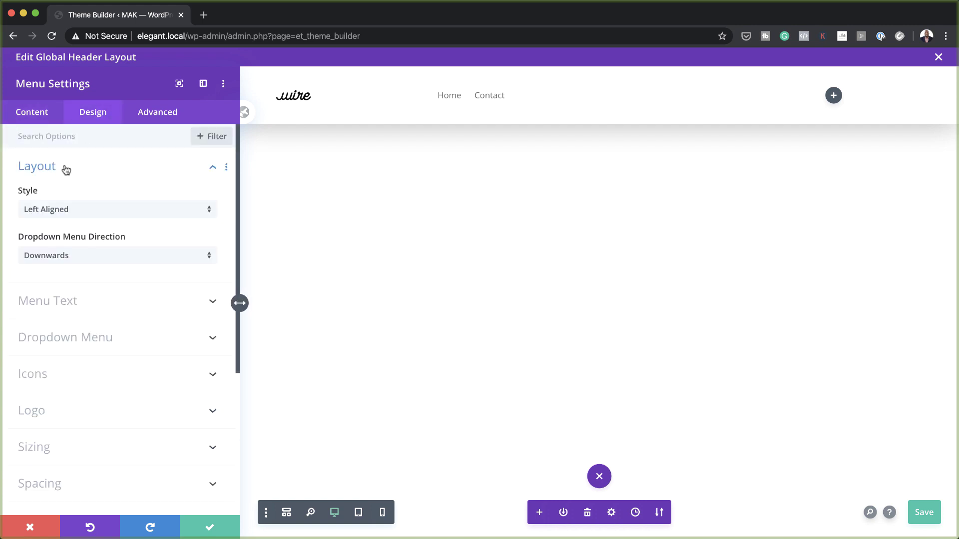
{"action": "left_click", "coordinate": [87, 212]}
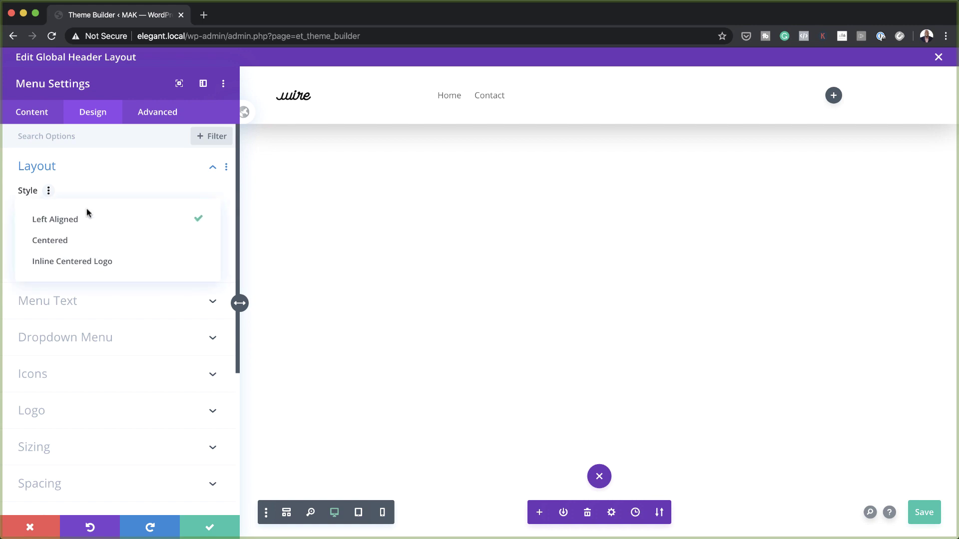
{"action": "left_click", "coordinate": [88, 243]}
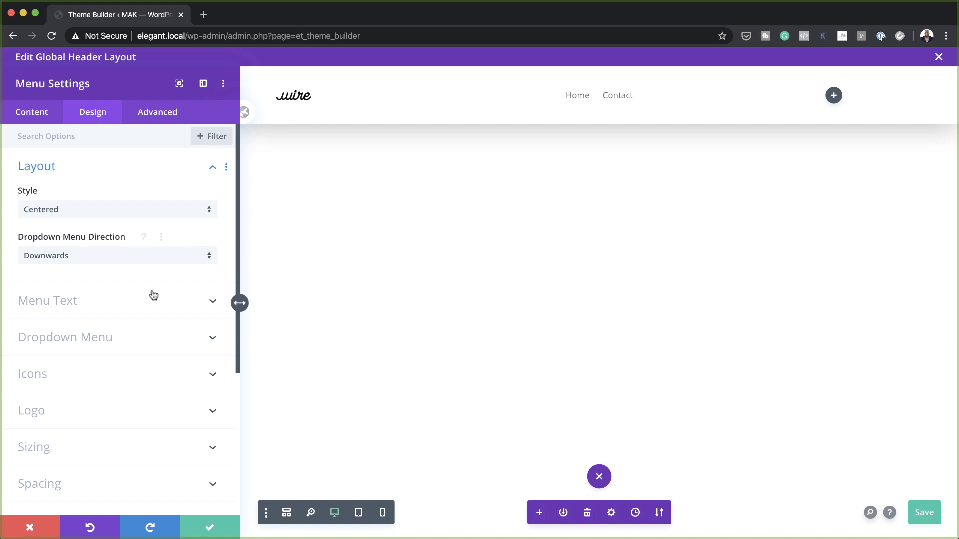
{"action": "left_click", "coordinate": [73, 303]}
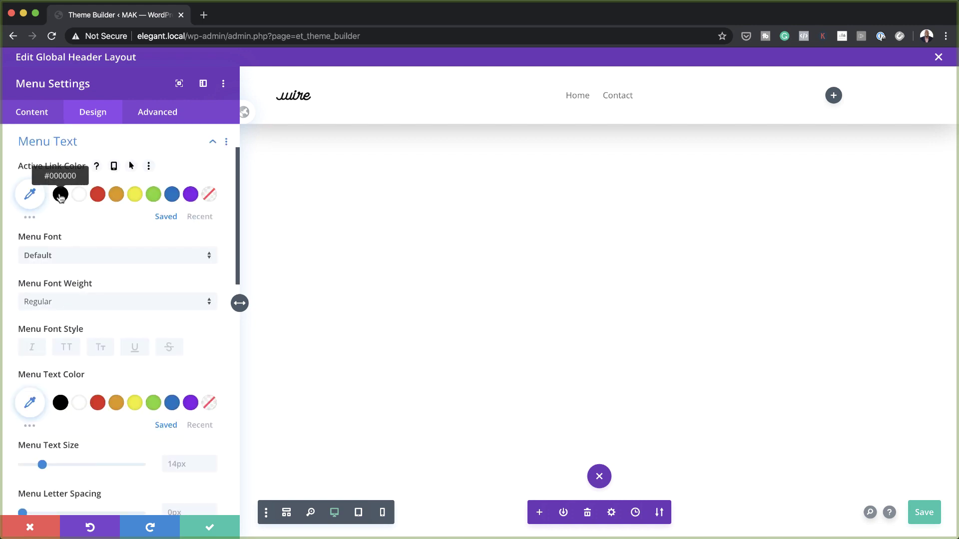
{"action": "left_click", "coordinate": [60, 195]}
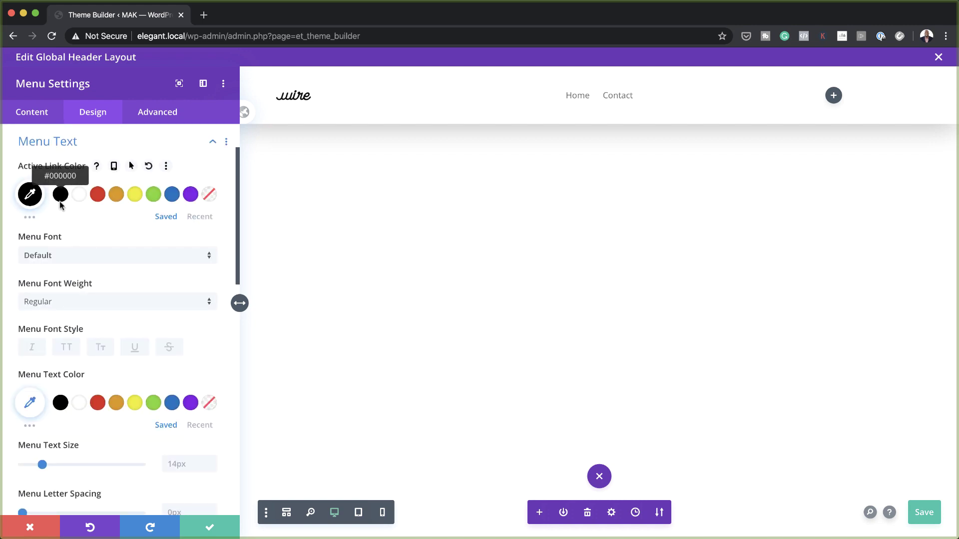
{"action": "left_click", "coordinate": [58, 256]}
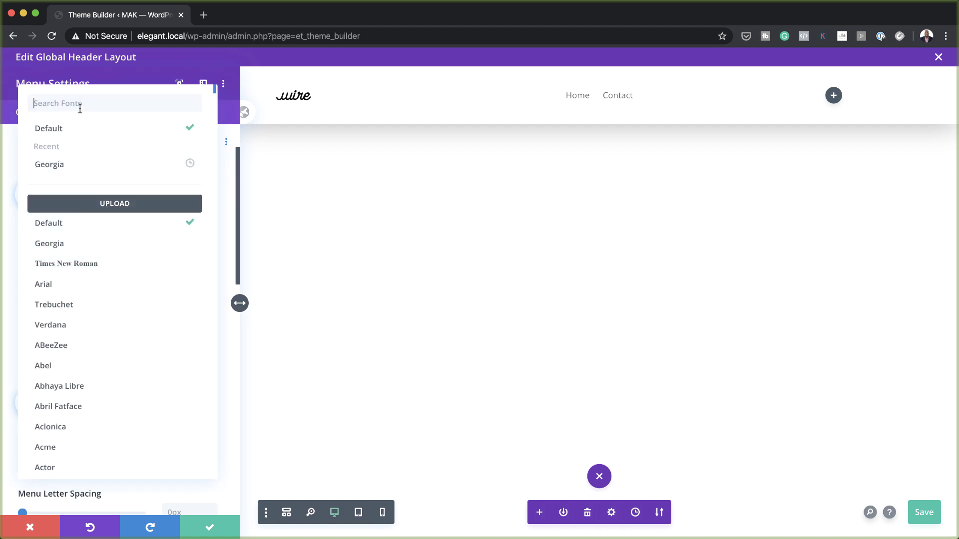
{"action": "type", "text": "rubi"}
{"action": "left_click", "coordinate": [63, 131]}
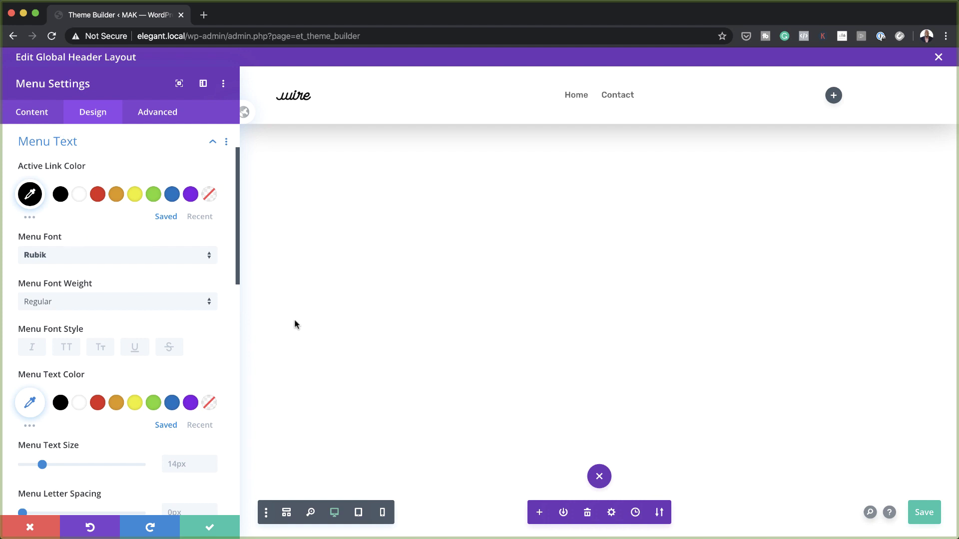
Set the menu text size to 0.9vw on desktop, 2vw on tablet and 3vw on phone
{"action": "scroll", "coordinate": [185, 405], "scroll_direction": "down", "scroll_amount": 5}
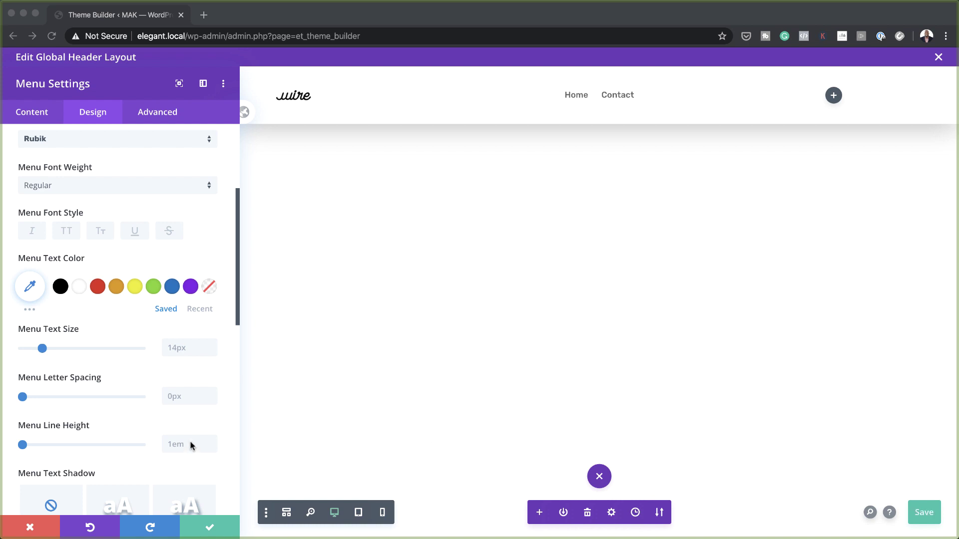
{"action": "left_click", "coordinate": [172, 347]}
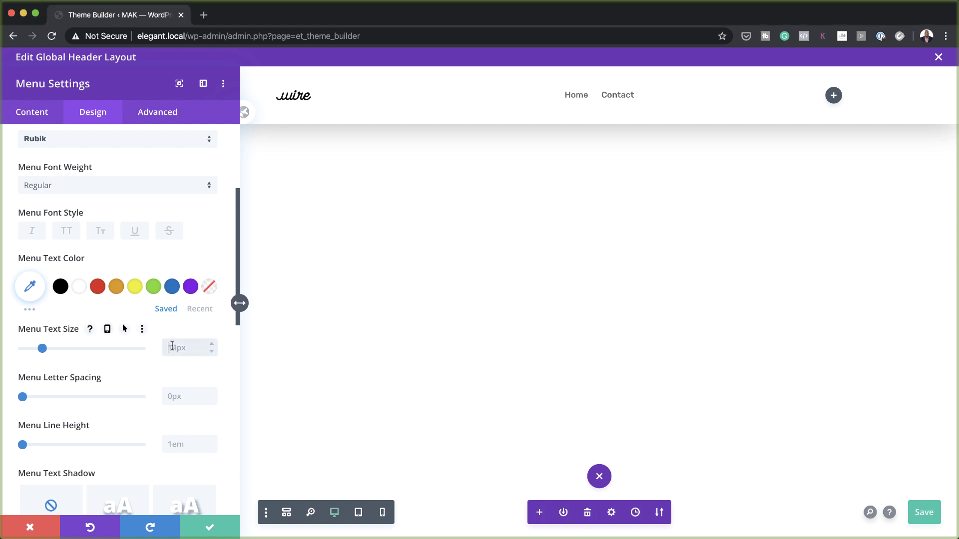
{"action": "type", "text": "0.9vw"}
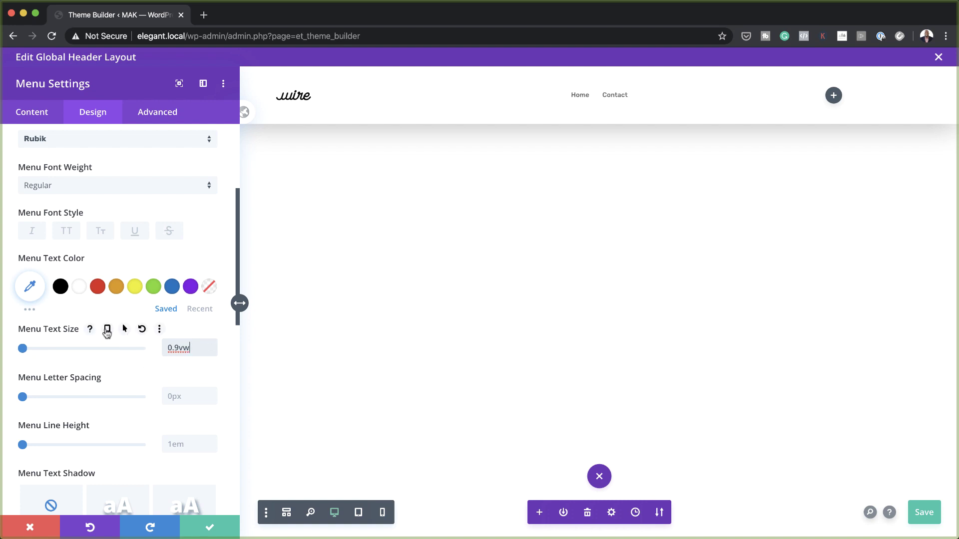
{"action": "left_click", "coordinate": [107, 329]}
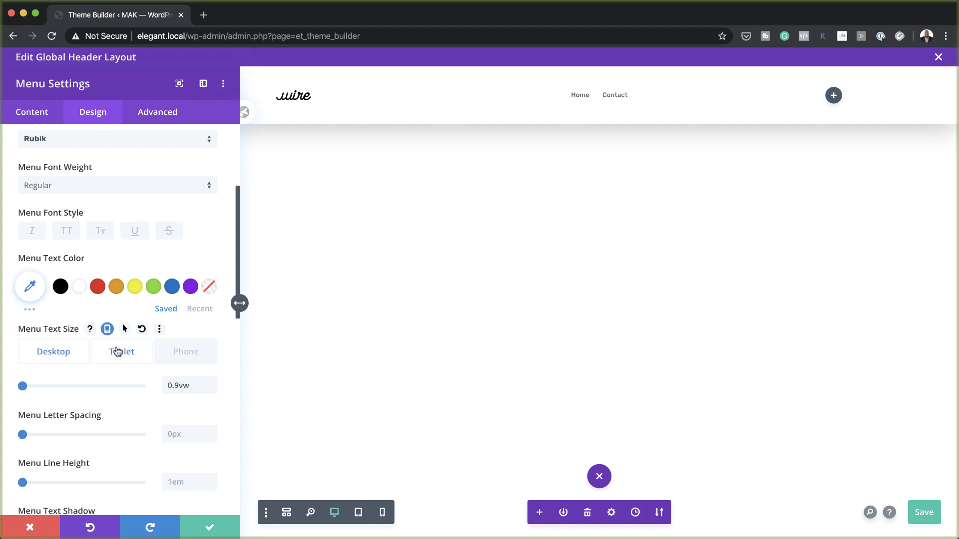
{"action": "left_click", "coordinate": [117, 352]}
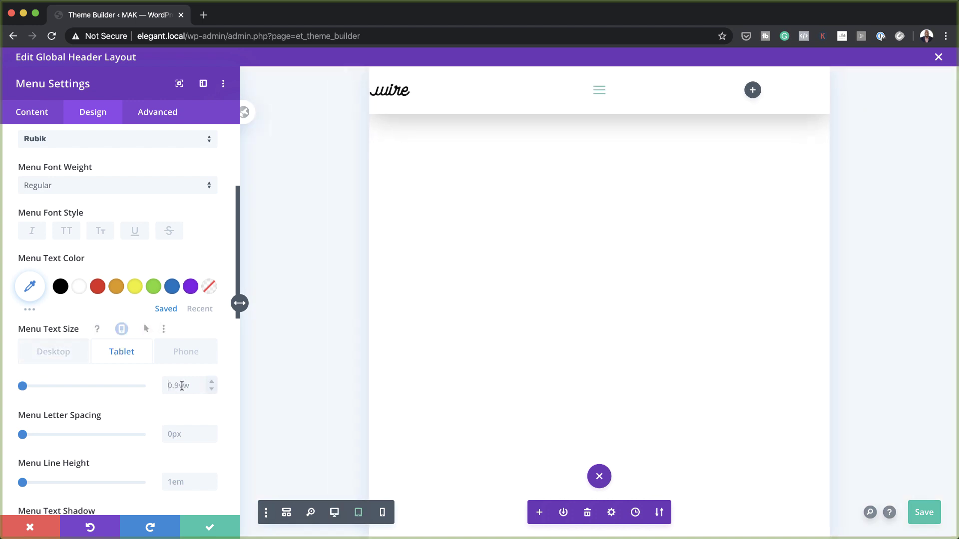
{"action": "type", "text": "2vw"}
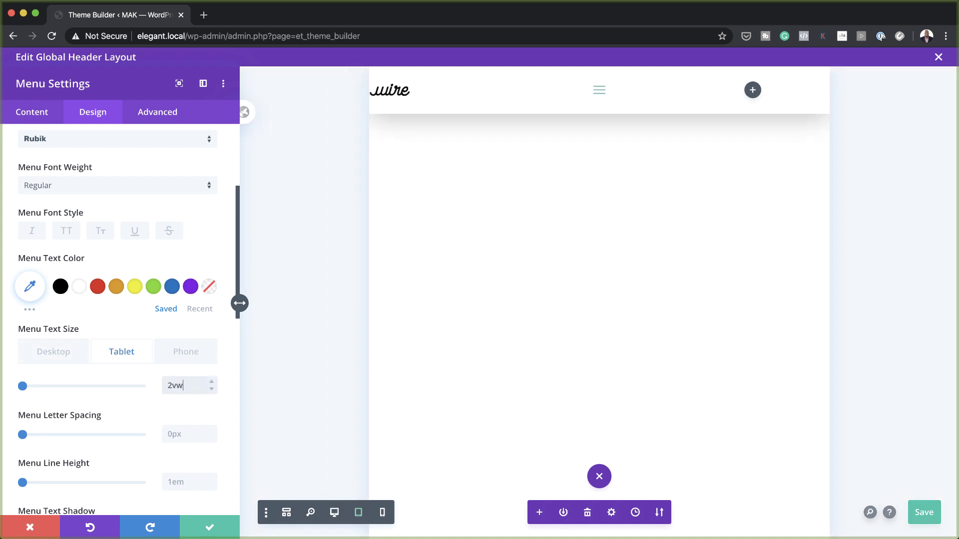
{"action": "left_click", "coordinate": [198, 356]}
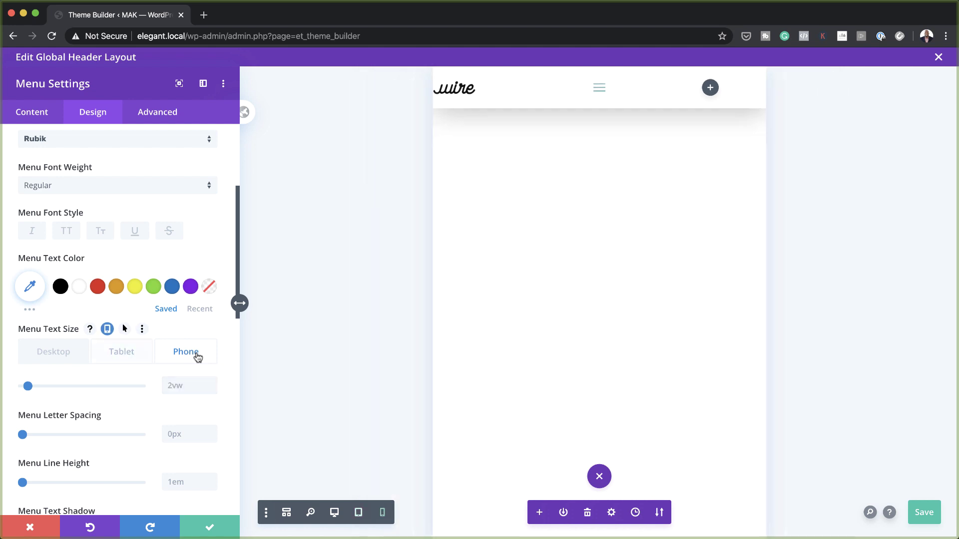
{"action": "left_click", "coordinate": [119, 356]}
{"action": "left_click", "coordinate": [61, 353]}
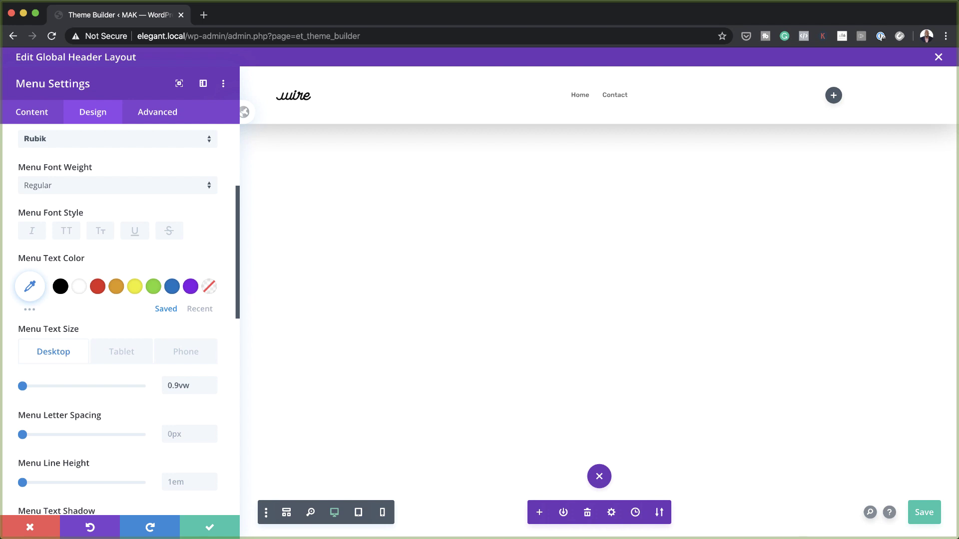
{"action": "scroll", "coordinate": [194, 370], "scroll_direction": "down", "scroll_amount": 5}
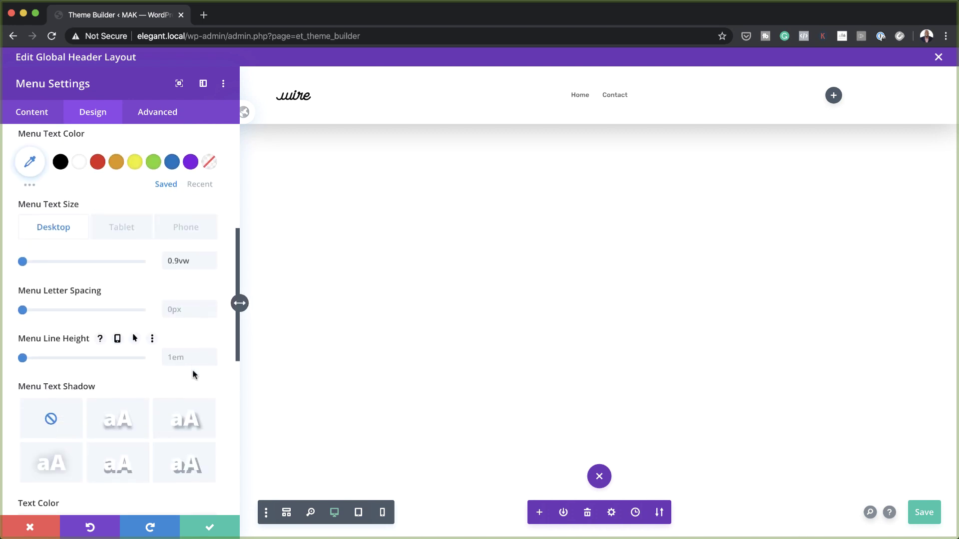
{"action": "scroll", "coordinate": [193, 370], "scroll_direction": "up", "scroll_amount": 10}
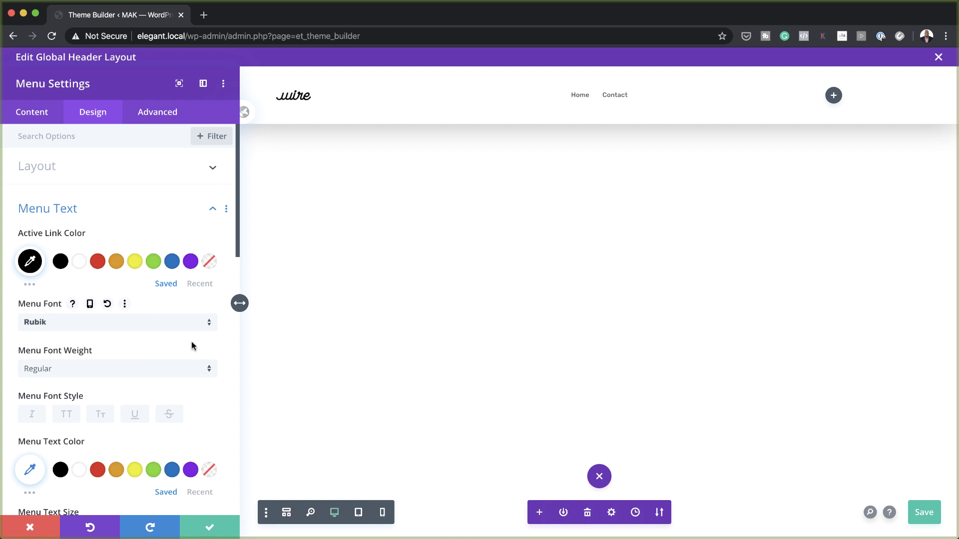
Give the dropdown menu a white background and a blue line colour, then save the layout
{"action": "left_click", "coordinate": [212, 209]}
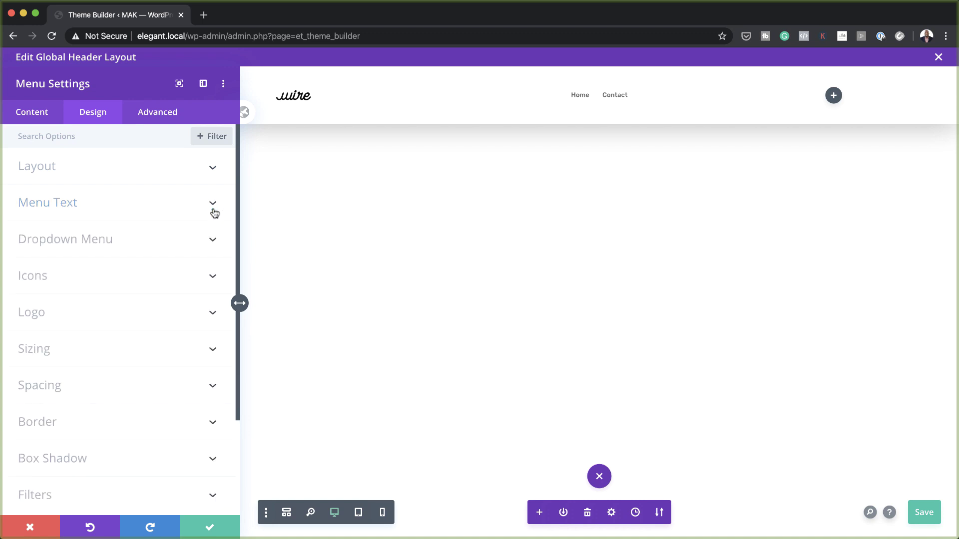
{"action": "left_click", "coordinate": [101, 244]}
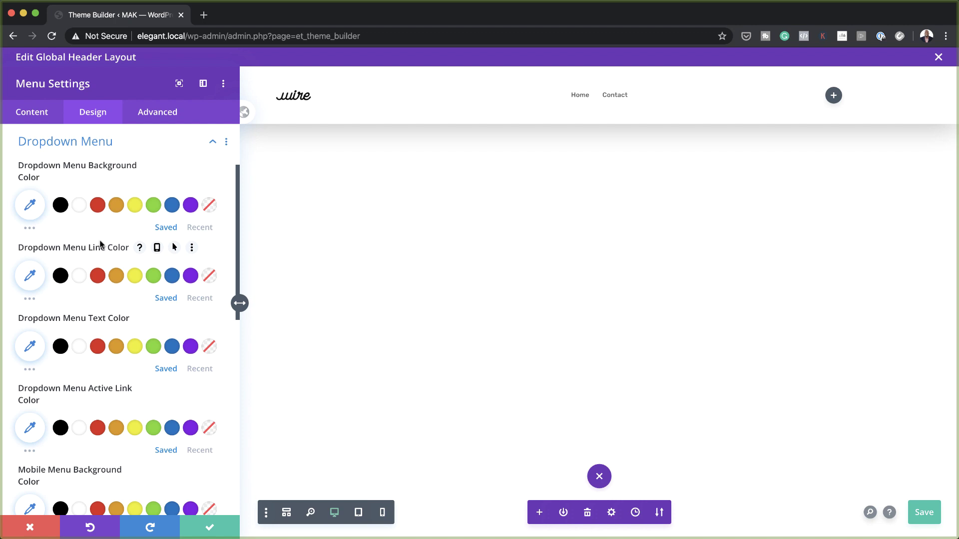
{"action": "left_click", "coordinate": [80, 206]}
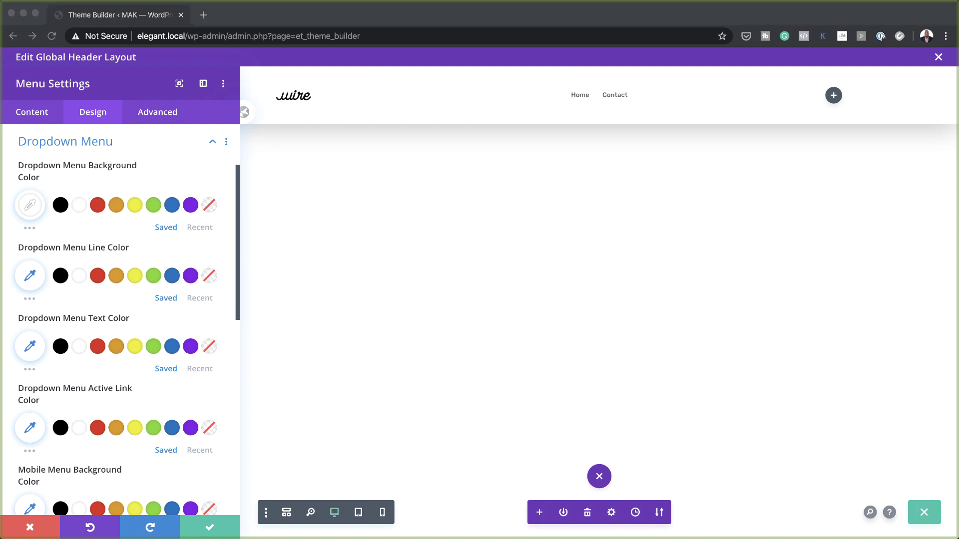
{"action": "left_click", "coordinate": [30, 276]}
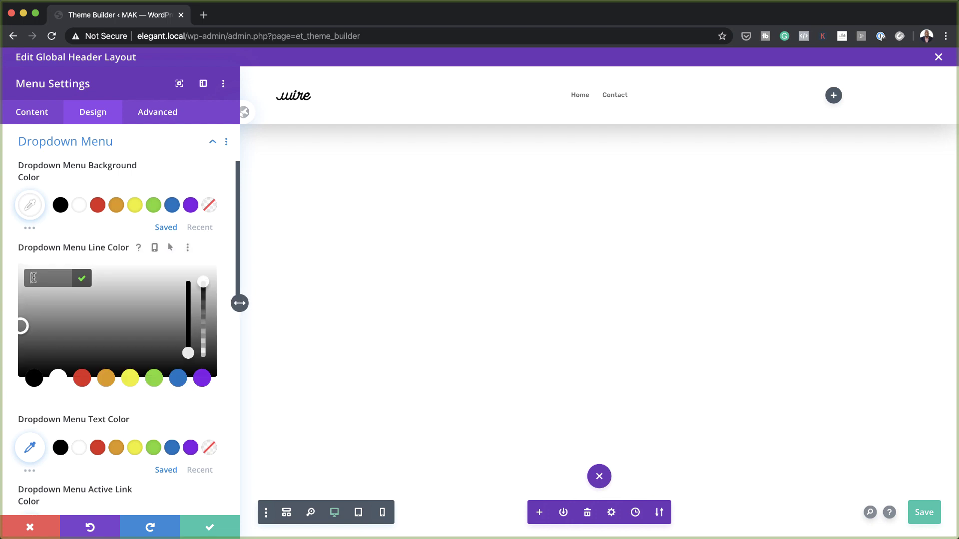
{"action": "key", "text": "super+v"}
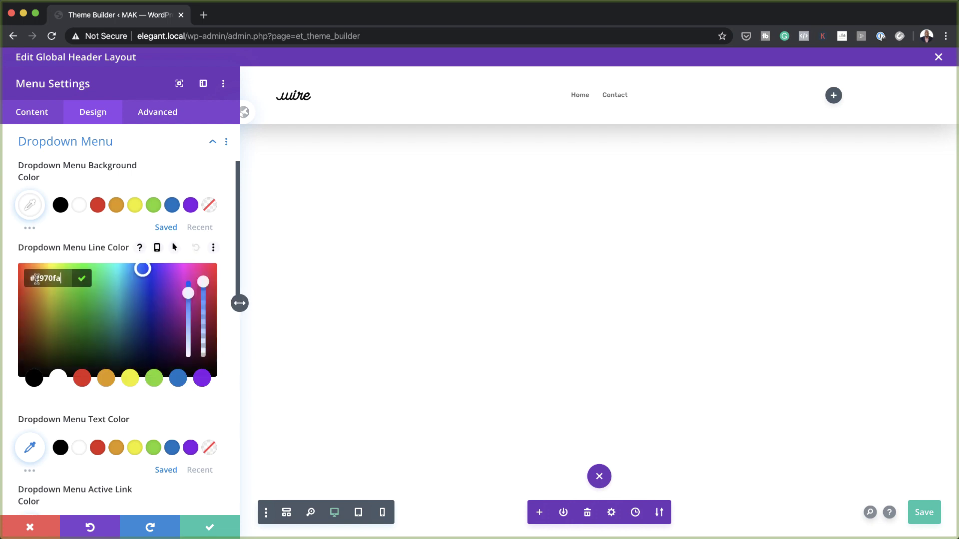
{"action": "left_click", "coordinate": [227, 251]}
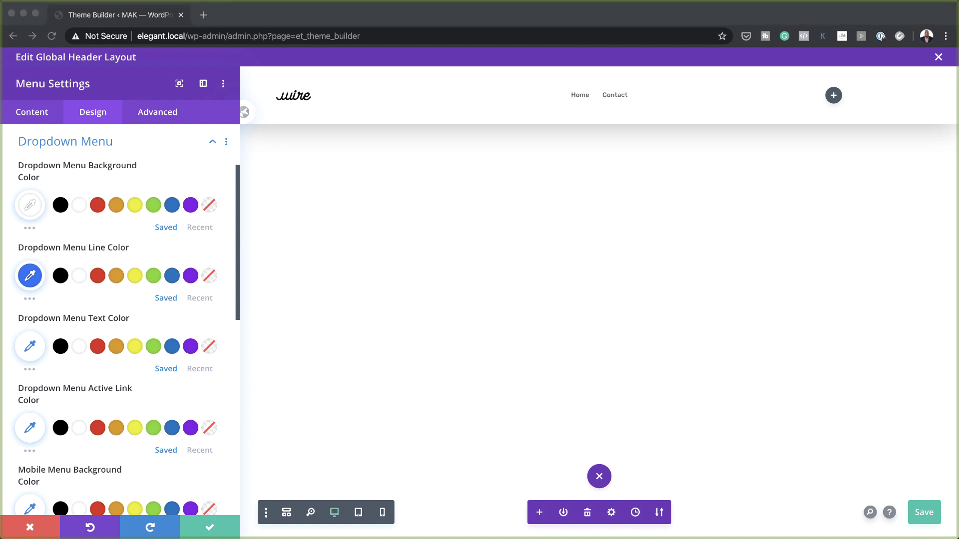
{"action": "key", "text": "super+s"}
Set the hamburger menu icon colour to blue #7ebec5 and close the menu settings
{"action": "scroll", "coordinate": [194, 405], "scroll_direction": "down", "scroll_amount": 3}
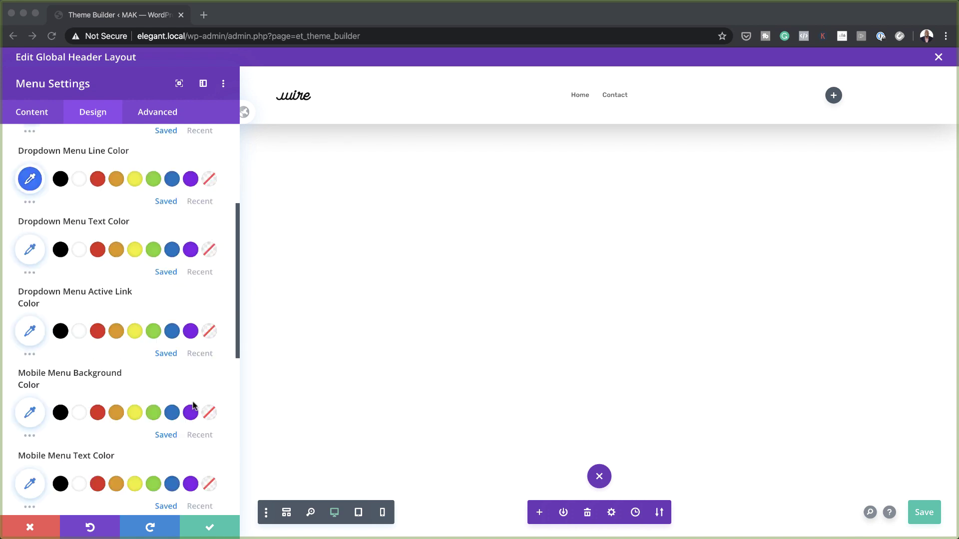
{"action": "scroll", "coordinate": [194, 405], "scroll_direction": "down", "scroll_amount": 4}
{"action": "left_click", "coordinate": [119, 401]}
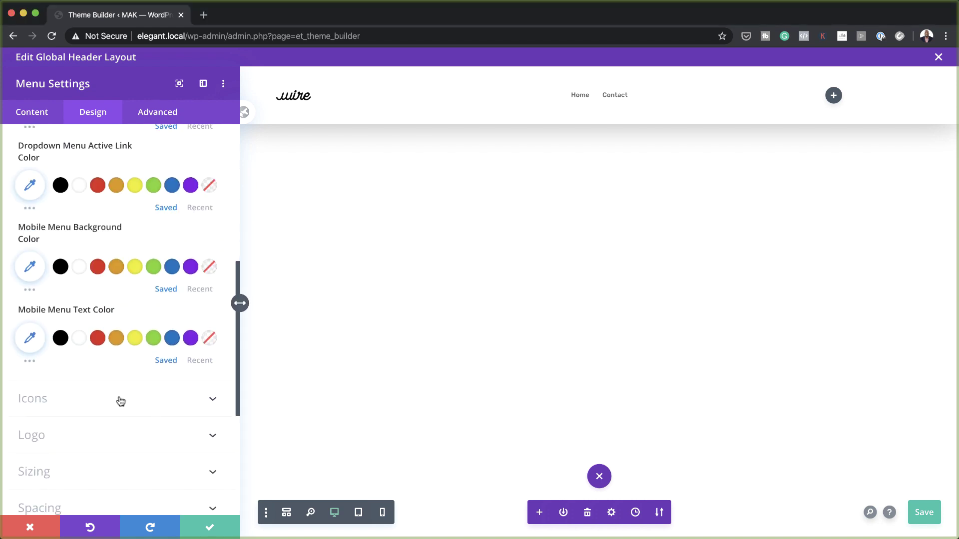
{"action": "left_click", "coordinate": [120, 401]}
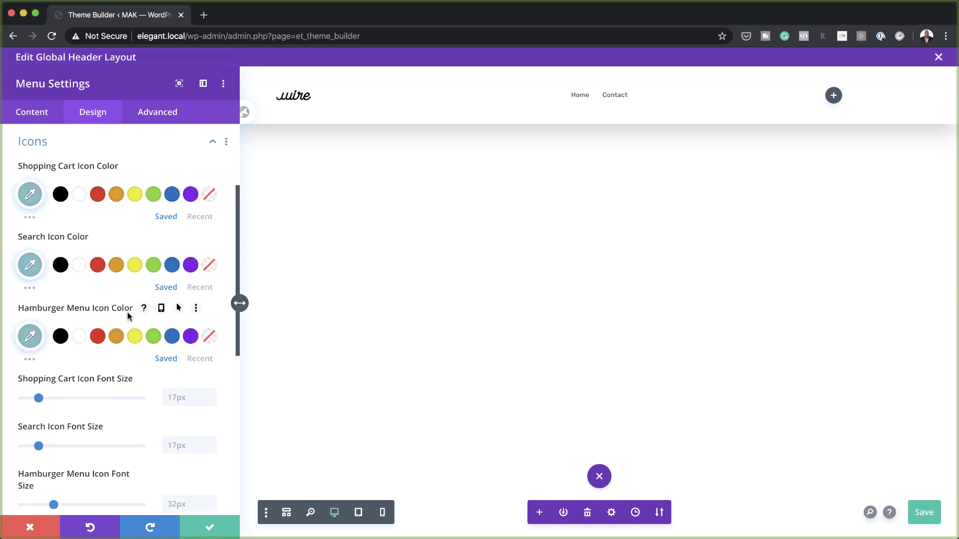
{"action": "left_click", "coordinate": [30, 336]}
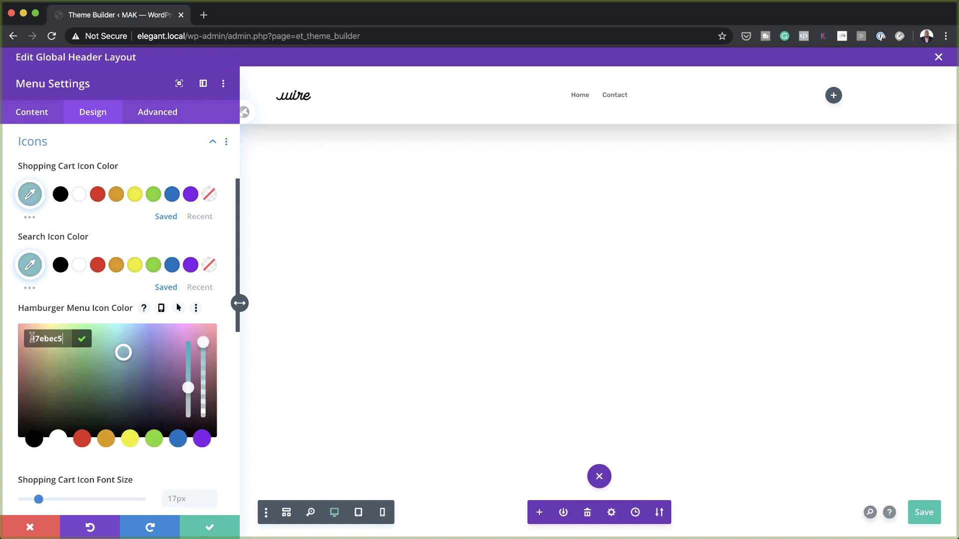
{"action": "left_click_drag", "start_coordinate": [36, 338], "coordinate": [64, 339]}
{"action": "key", "text": "ctrl+v"}
{"action": "left_click", "coordinate": [82, 339]}
{"action": "left_click", "coordinate": [209, 527]}
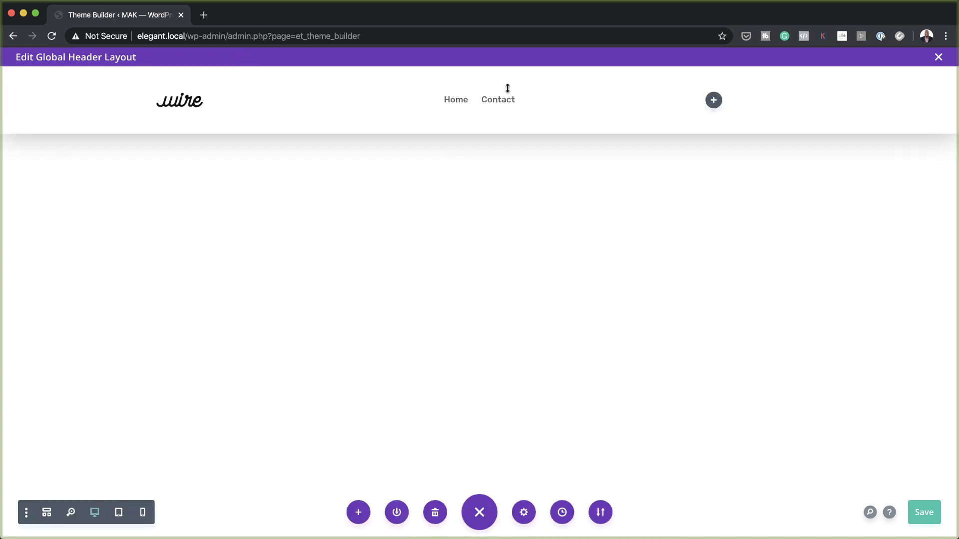
Add a Button module to the header's right column and save the layout
{"action": "left_click", "coordinate": [714, 101]}
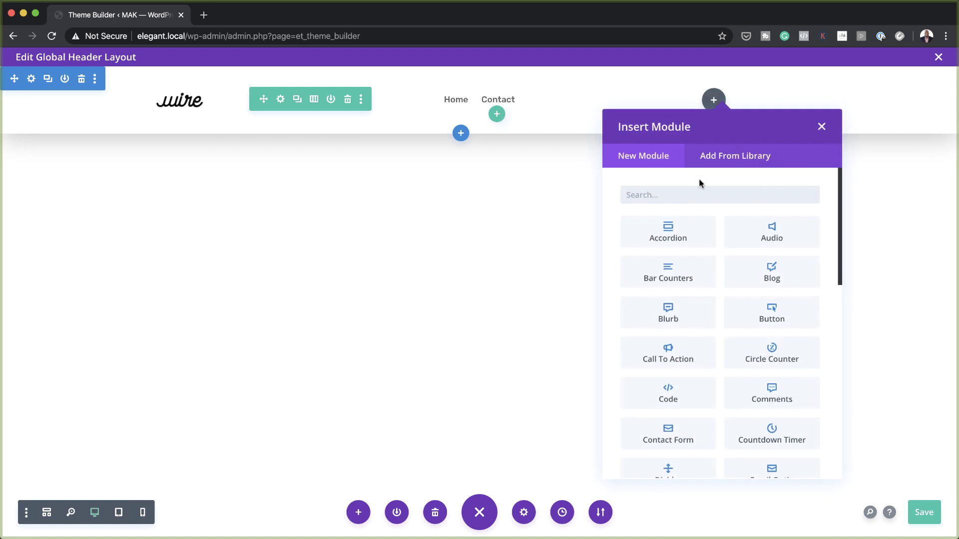
{"action": "type", "text": "butt"}
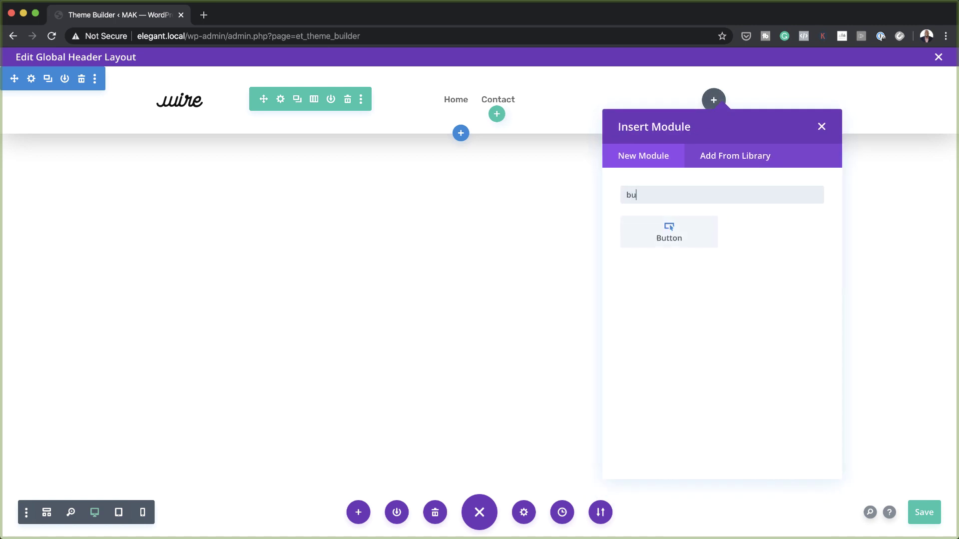
{"action": "left_click", "coordinate": [672, 232]}
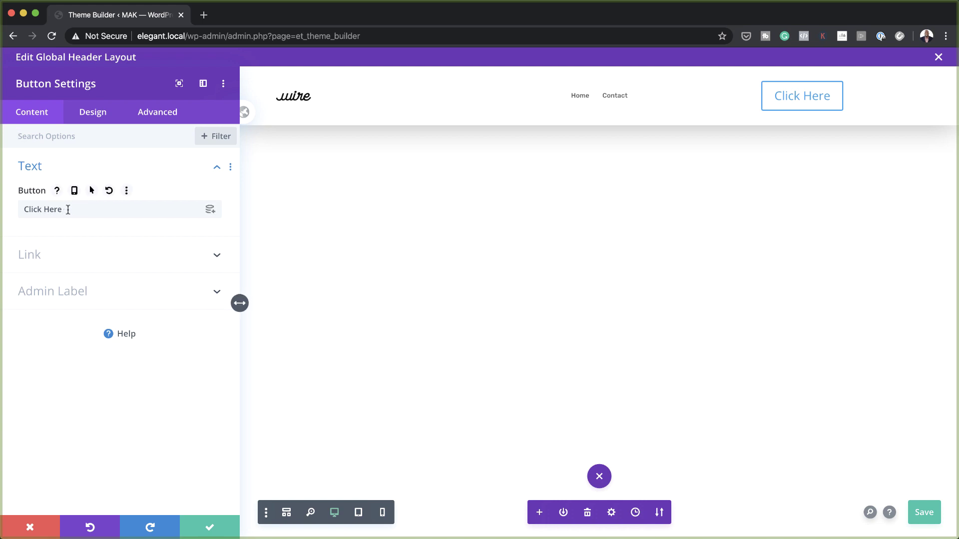
{"action": "key", "text": "super+s"}
Set the button's link URL to '#'
{"action": "left_click", "coordinate": [62, 256]}
{"action": "left_click", "coordinate": [46, 254]}
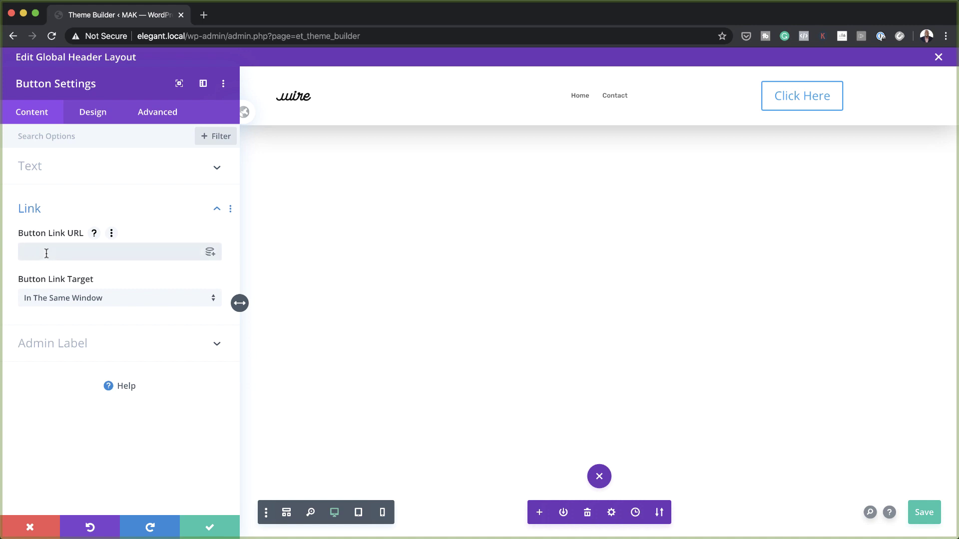
{"action": "type", "text": "#"}
{"action": "left_click", "coordinate": [92, 119]}
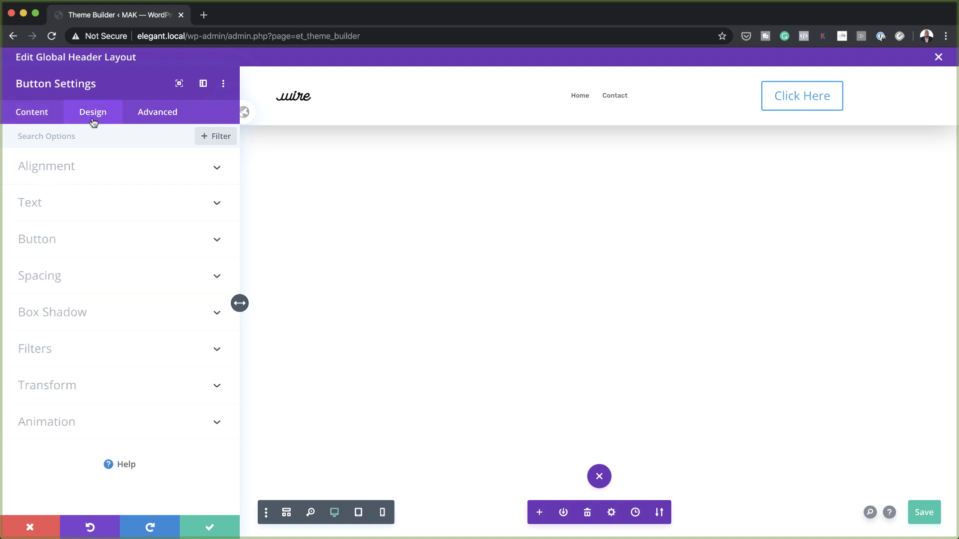
Right-align the Click Here button and switch on Use Custom Styles For Button
{"action": "left_click", "coordinate": [70, 168]}
{"action": "left_click", "coordinate": [185, 210]}
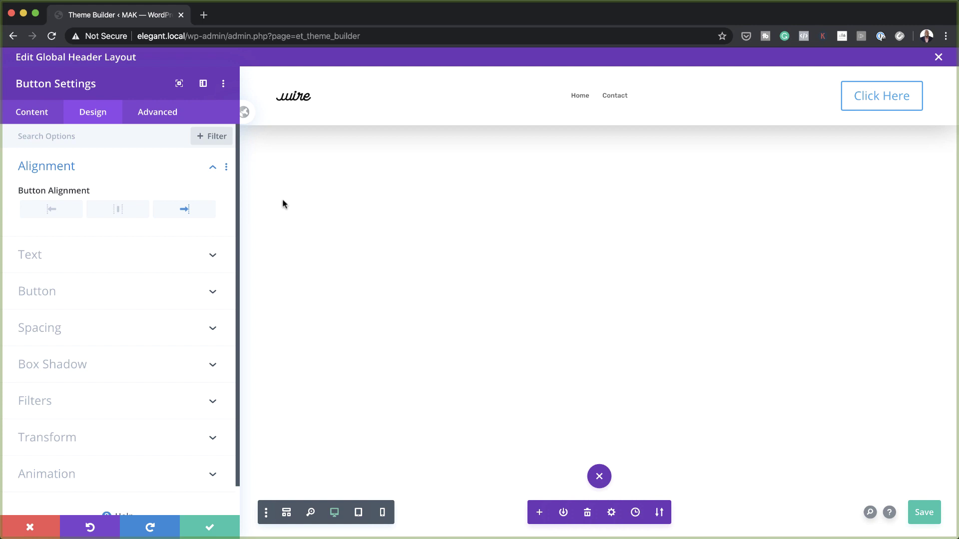
{"action": "left_click", "coordinate": [49, 294]}
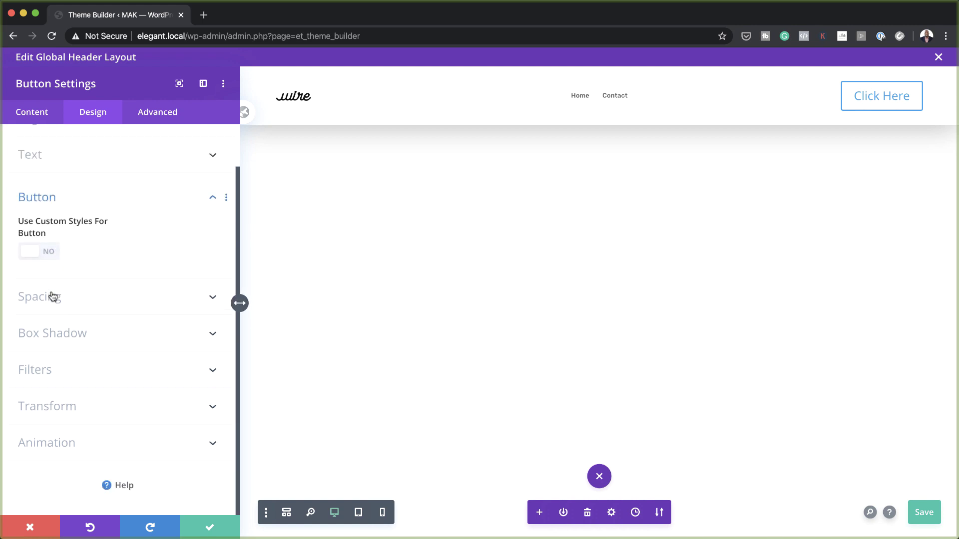
{"action": "left_click", "coordinate": [52, 255]}
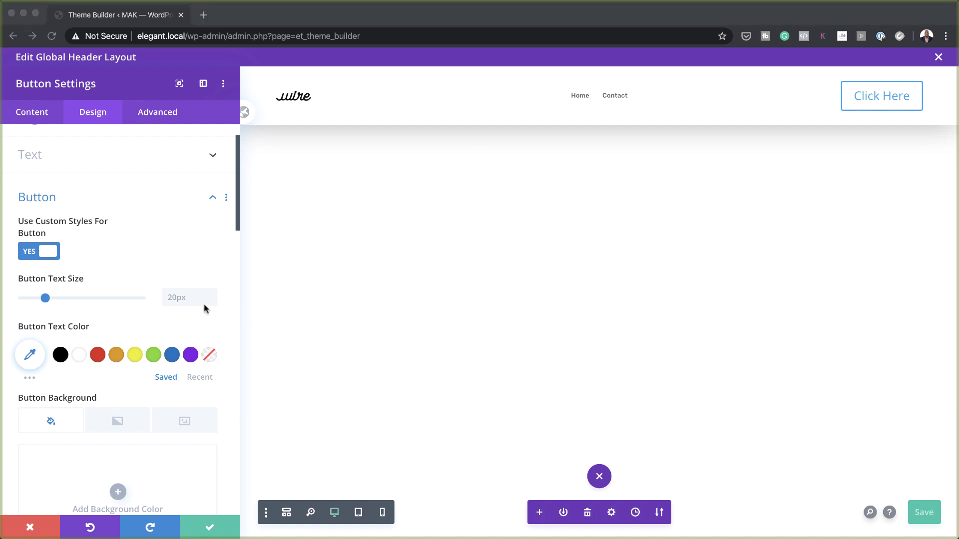
Set button text size to 0.8vw on desktop and 1.5vw on tablet and phone, then save
{"action": "left_click", "coordinate": [188, 301]}
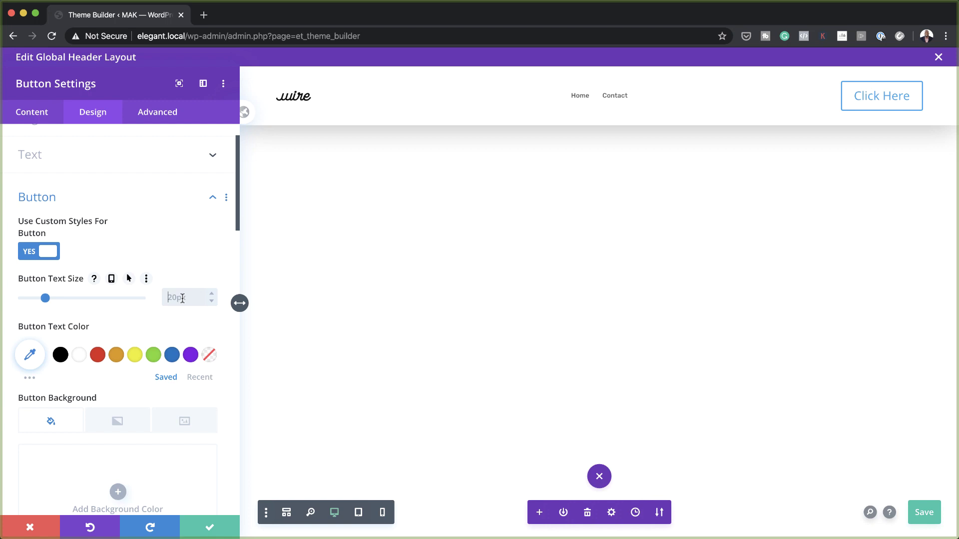
{"action": "type", "text": "0.8vw"}
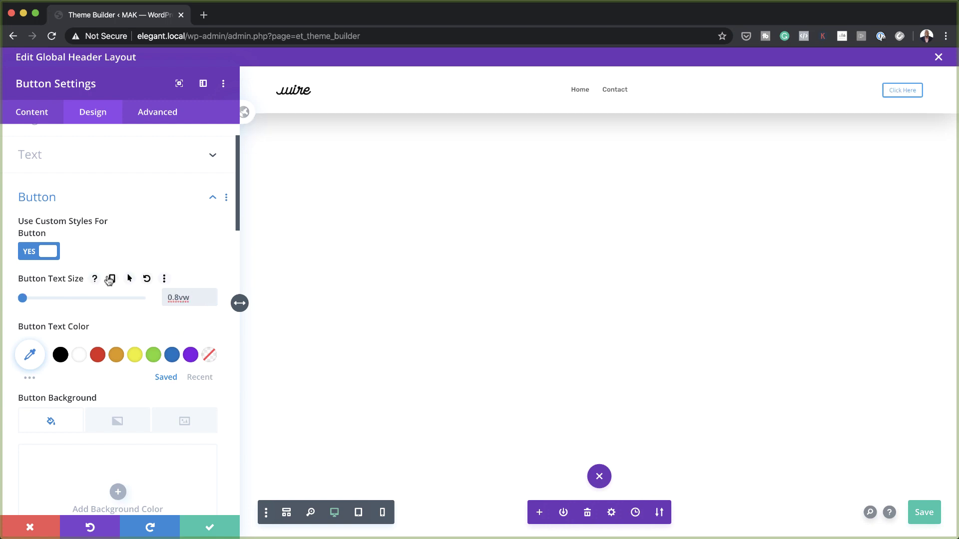
{"action": "left_click", "coordinate": [111, 278]}
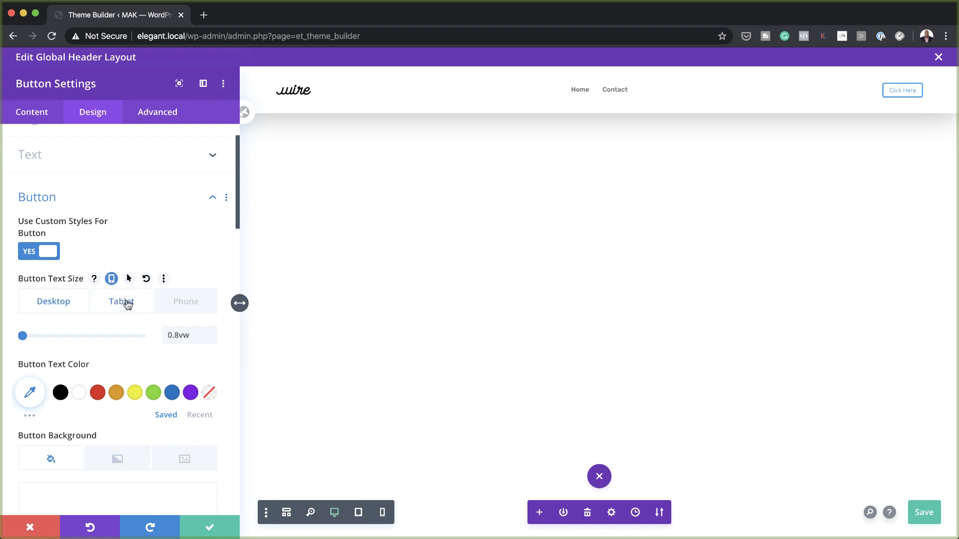
{"action": "left_click", "coordinate": [121, 301]}
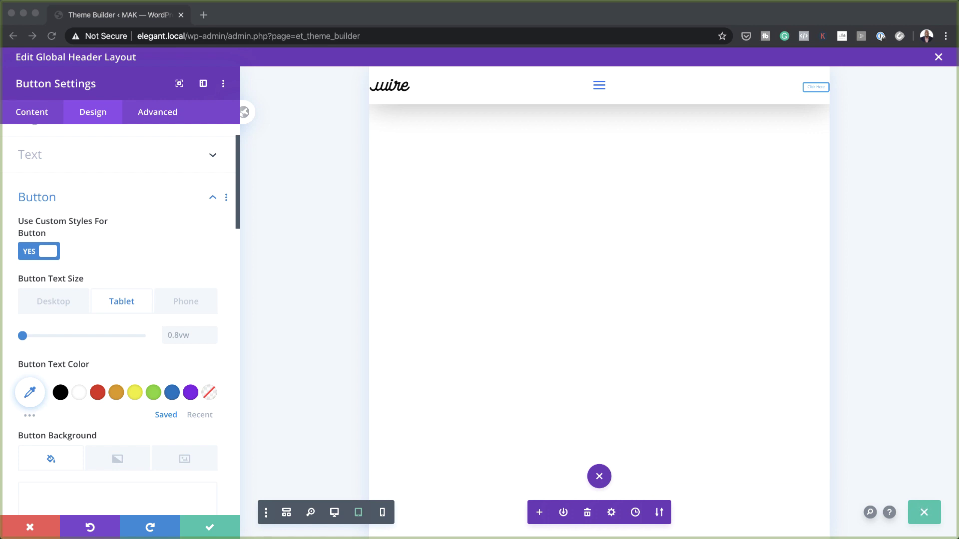
{"action": "left_click", "coordinate": [184, 335]}
{"action": "type", "text": "1.5vw"}
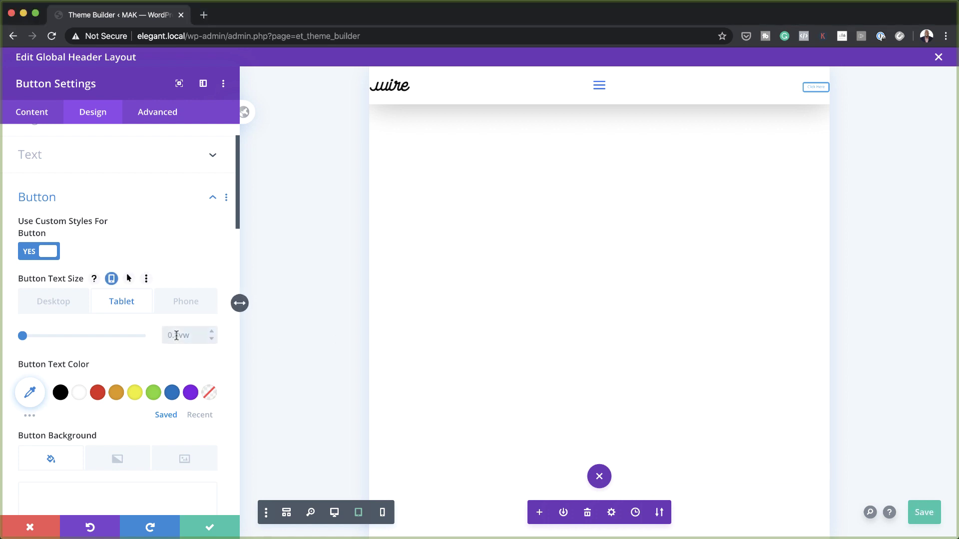
{"action": "left_click", "coordinate": [192, 302]}
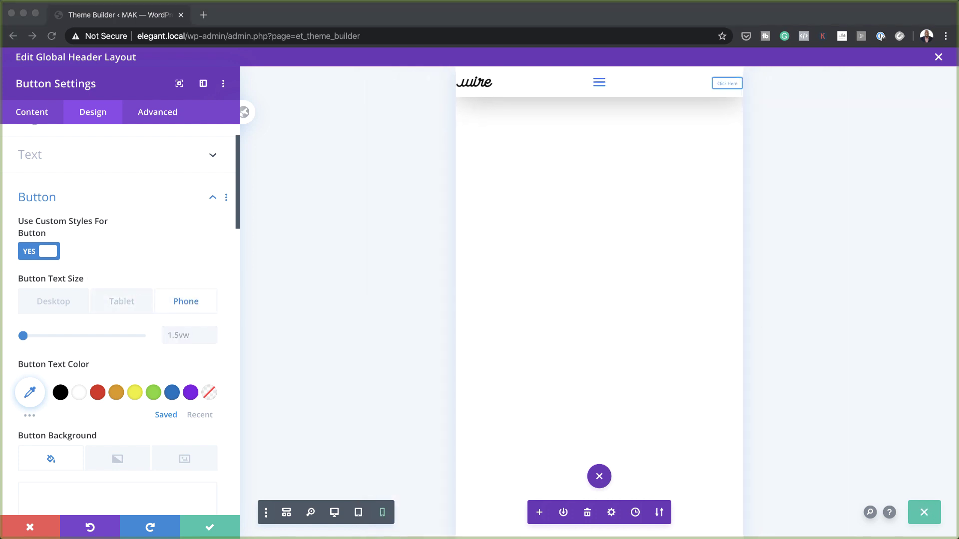
{"action": "left_click", "coordinate": [49, 302]}
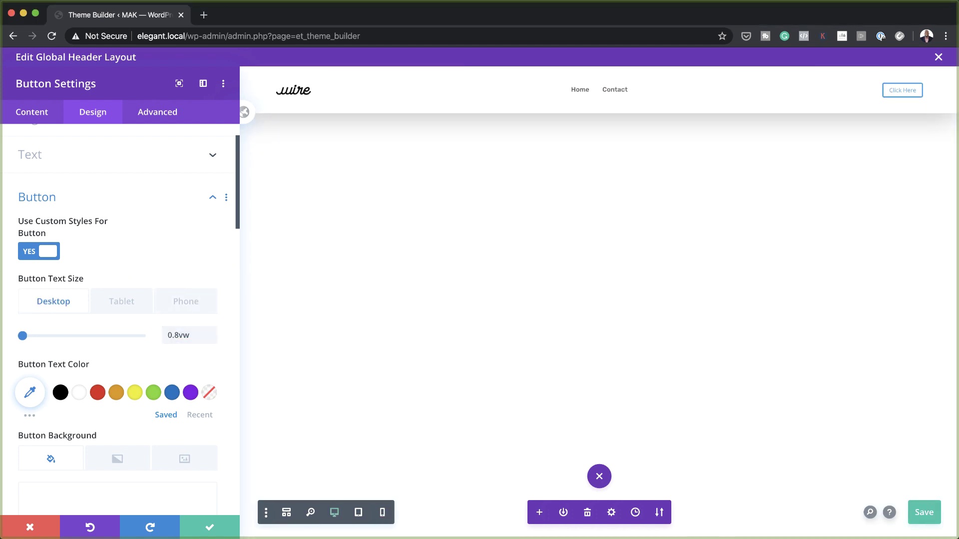
{"action": "key", "text": "super+s"}
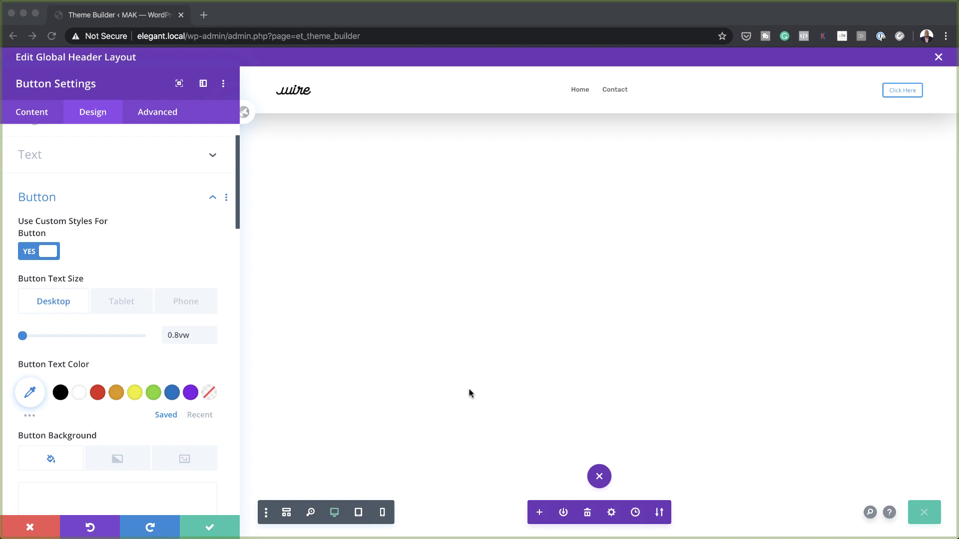
Make the button text white with a #2970fa blue background
{"action": "left_click", "coordinate": [78, 393]}
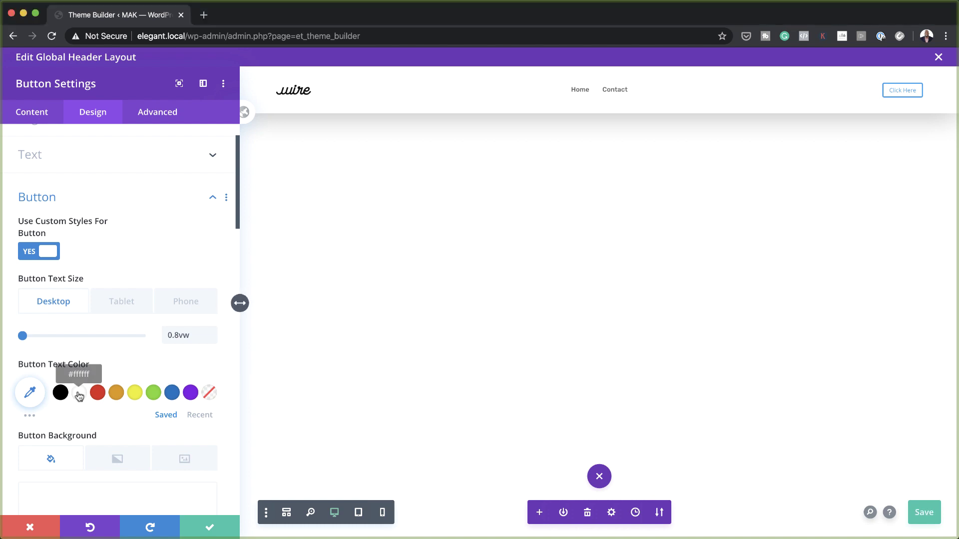
{"action": "scroll", "coordinate": [127, 415], "scroll_direction": "down", "scroll_amount": 2}
{"action": "scroll", "coordinate": [127, 417], "scroll_direction": "down", "scroll_amount": 2}
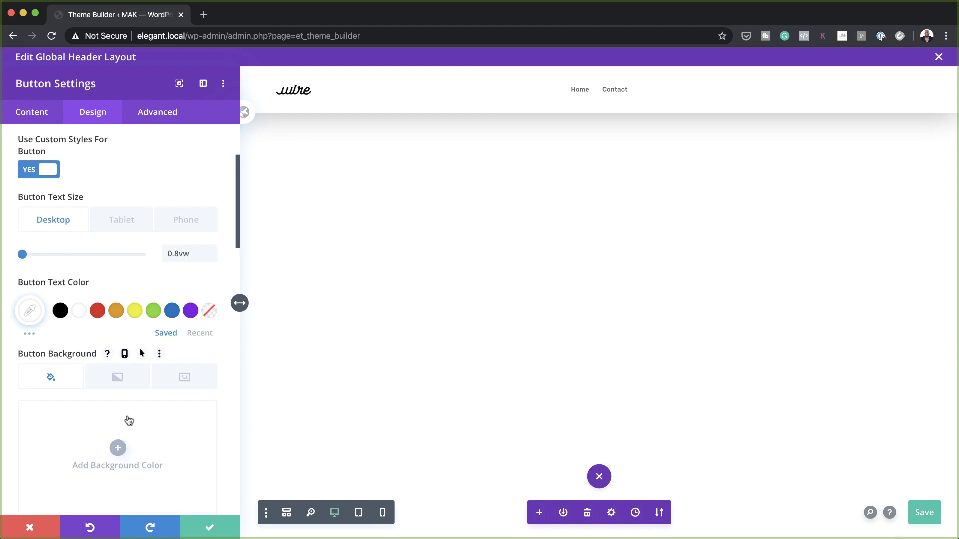
{"action": "left_click", "coordinate": [118, 423]}
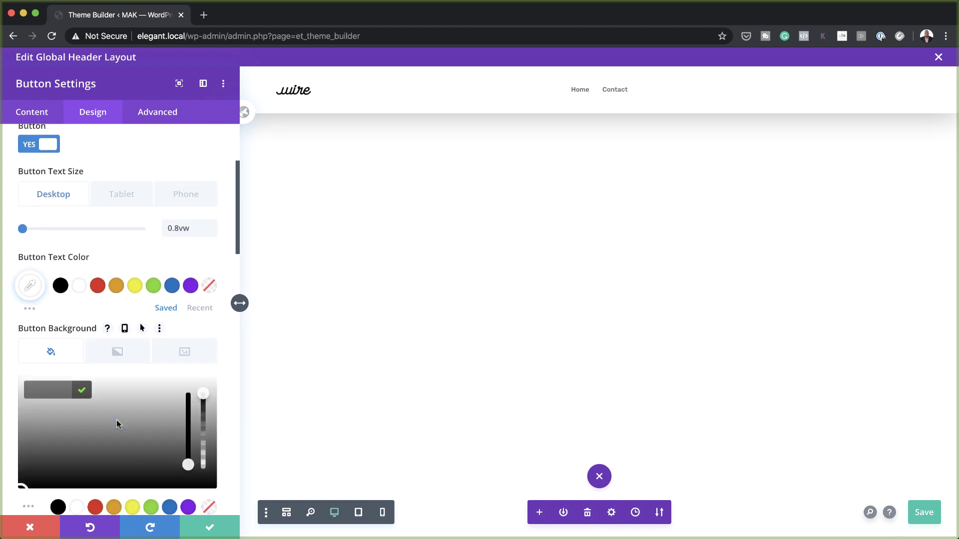
{"action": "type", "text": "#2970fa"}
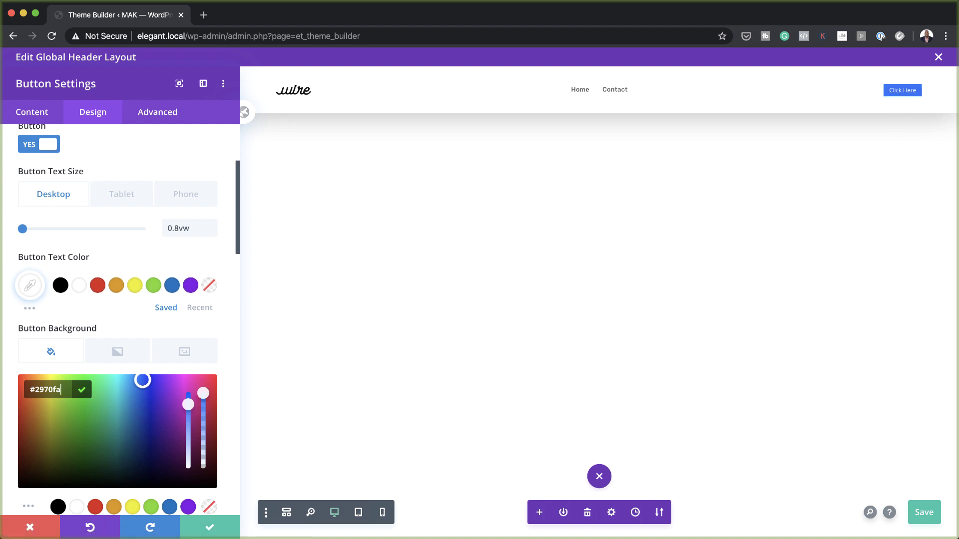
Set the button border width to 0px and the corner radius to 1px
{"action": "scroll", "coordinate": [217, 340], "scroll_direction": "down", "scroll_amount": 5}
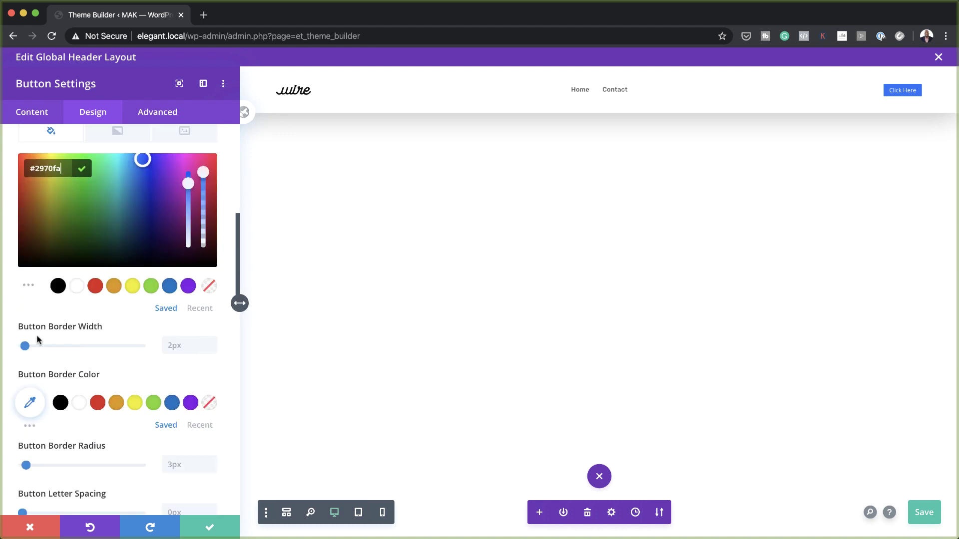
{"action": "left_click_drag", "start_coordinate": [25, 347], "coordinate": [23, 346]}
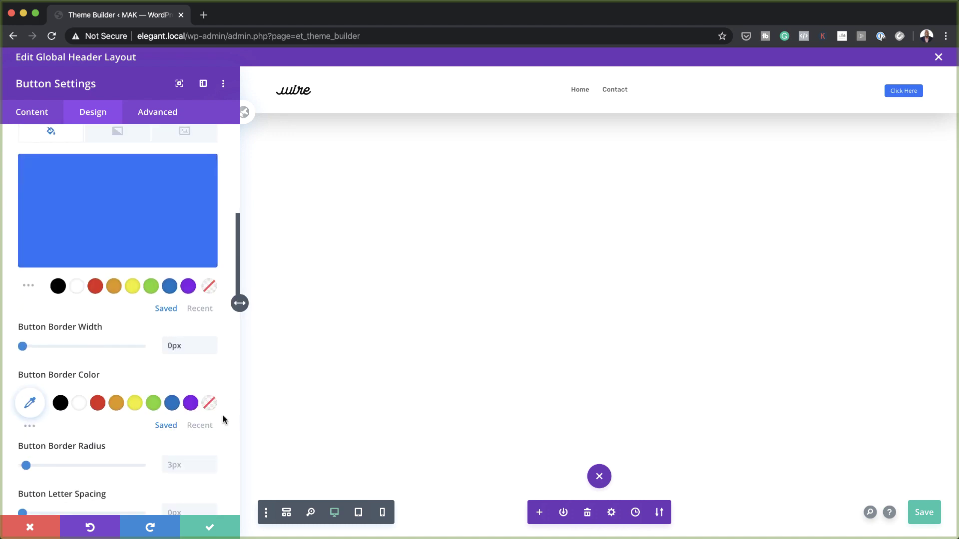
{"action": "left_click_drag", "start_coordinate": [26, 465], "coordinate": [15, 466]}
{"action": "scroll", "coordinate": [59, 460], "scroll_direction": "down", "scroll_amount": 2}
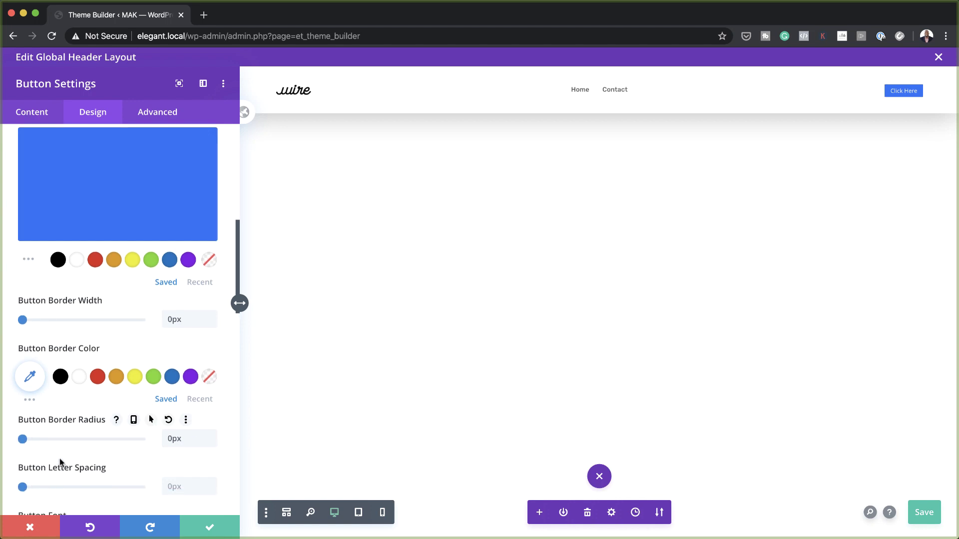
{"action": "left_click_drag", "start_coordinate": [173, 433], "coordinate": [165, 433]}
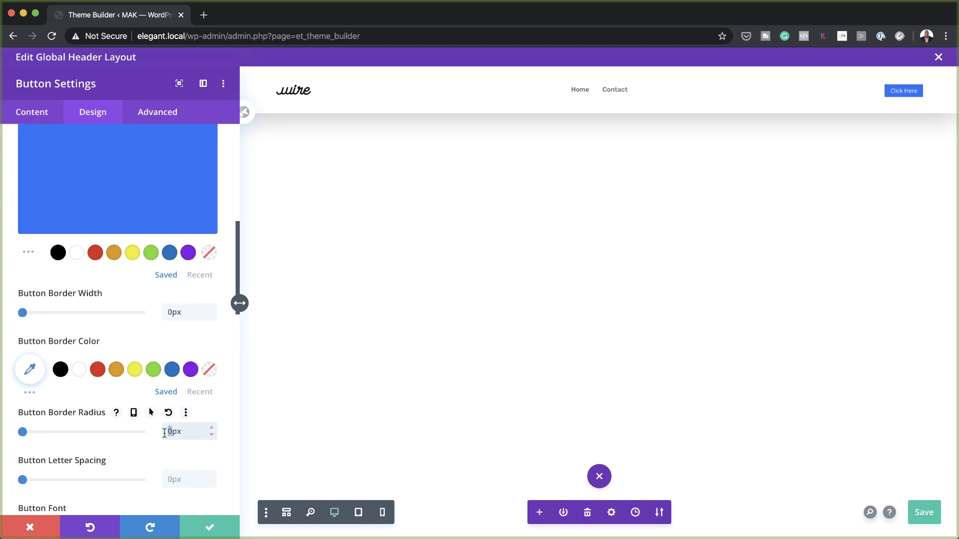
{"action": "type", "text": "1"}
Set the button font to Rubik in uppercase
{"action": "scroll", "coordinate": [168, 468], "scroll_direction": "down", "scroll_amount": 4}
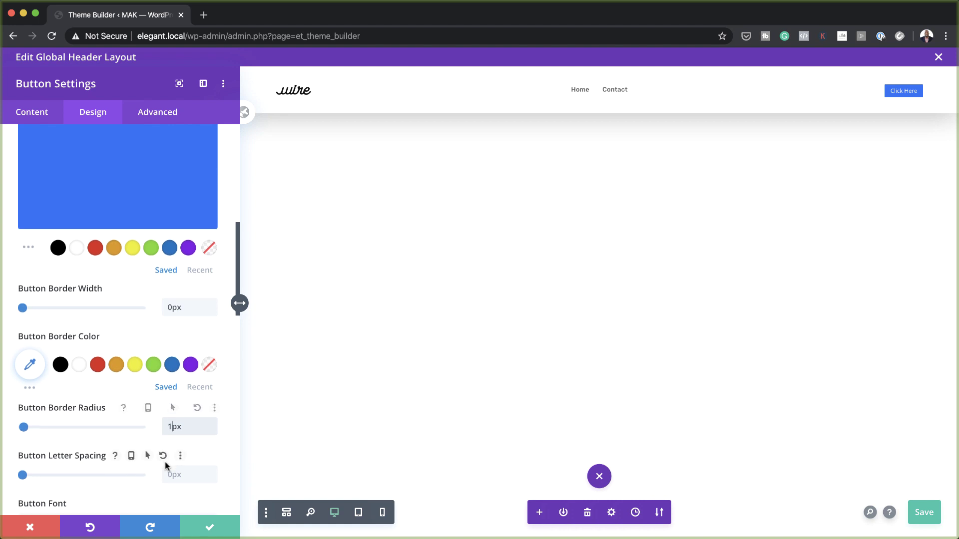
{"action": "left_click", "coordinate": [153, 432]}
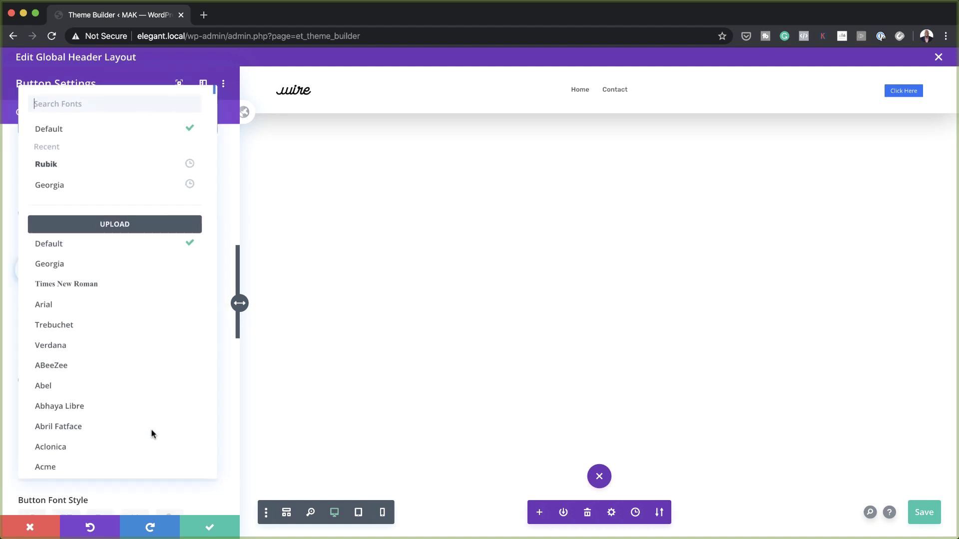
{"action": "left_click", "coordinate": [81, 166]}
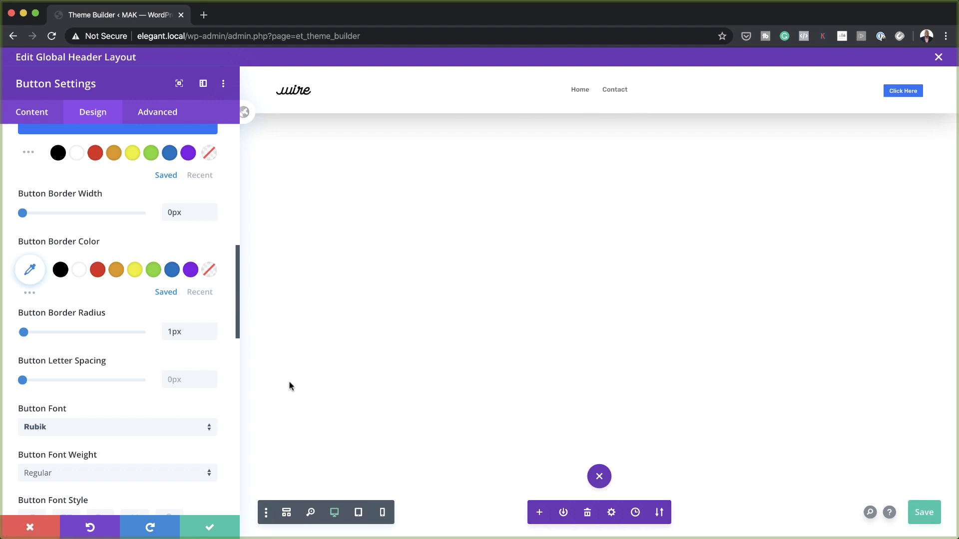
{"action": "scroll", "coordinate": [167, 459], "scroll_direction": "down", "scroll_amount": 1}
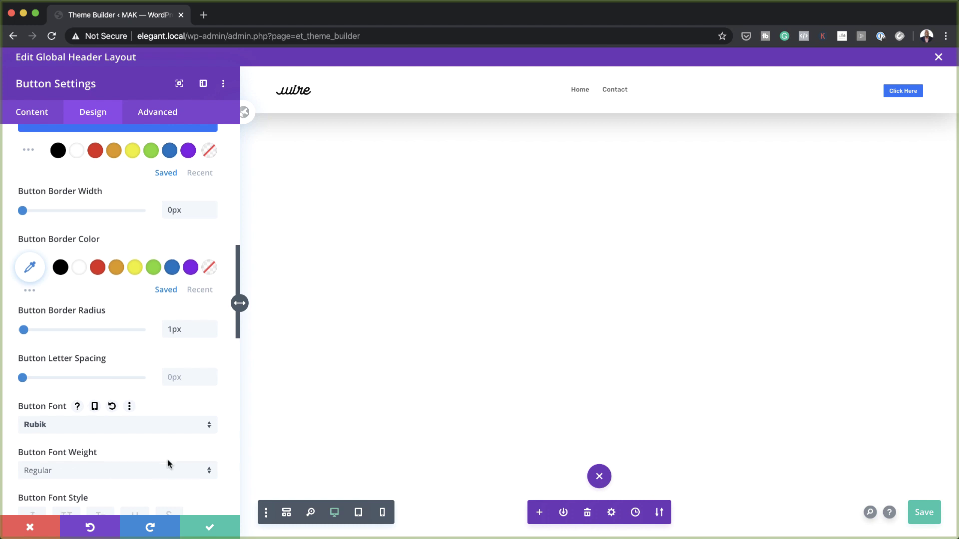
{"action": "scroll", "coordinate": [167, 459], "scroll_direction": "down", "scroll_amount": 2}
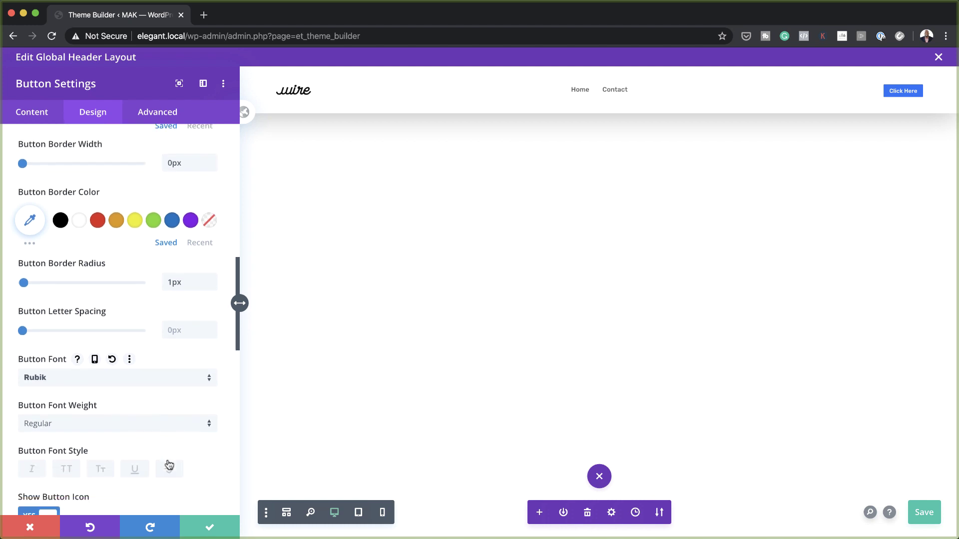
{"action": "left_click", "coordinate": [69, 472]}
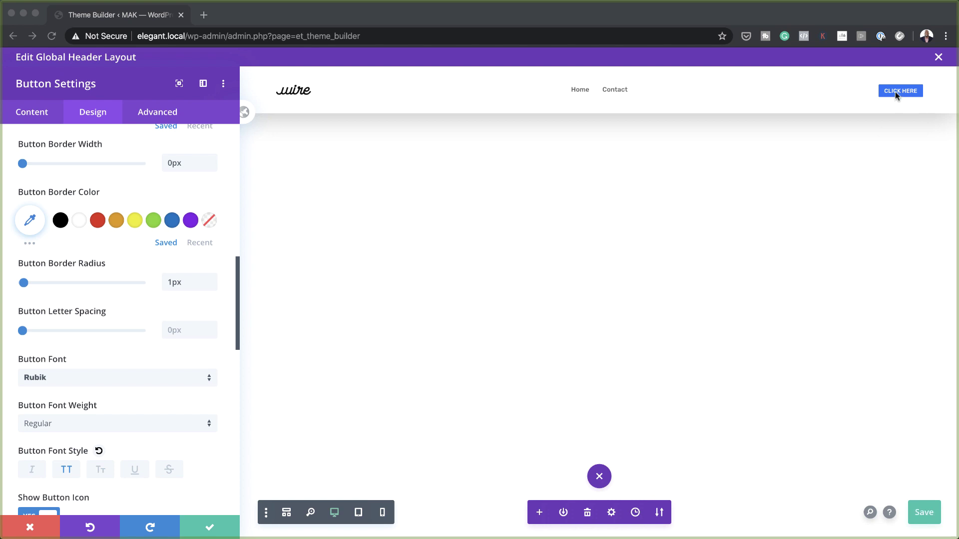
{"action": "scroll", "coordinate": [139, 377], "scroll_direction": "down", "scroll_amount": 12}
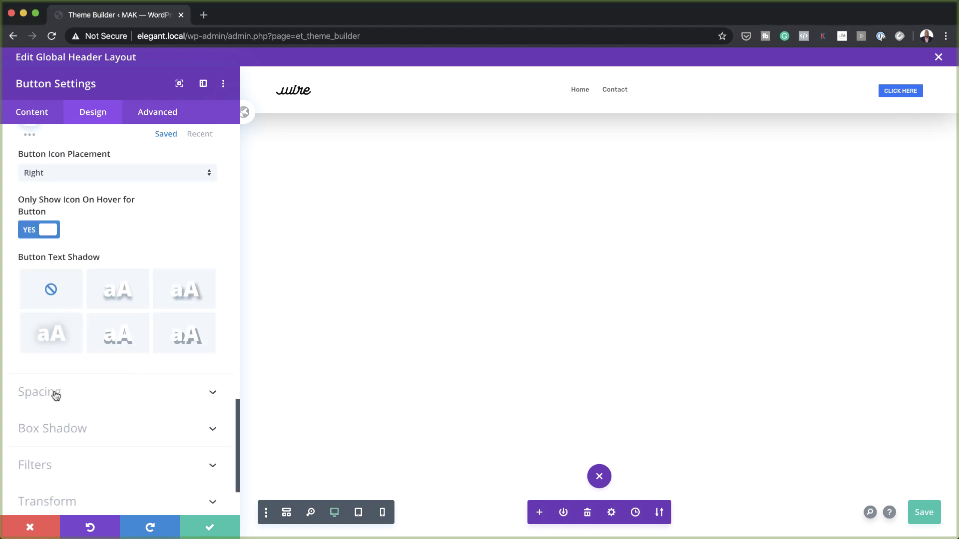
Pad the CLICK HERE button with linked 0.8vw top/bottom and 1.5vw left/right spacing
{"action": "left_click", "coordinate": [54, 394]}
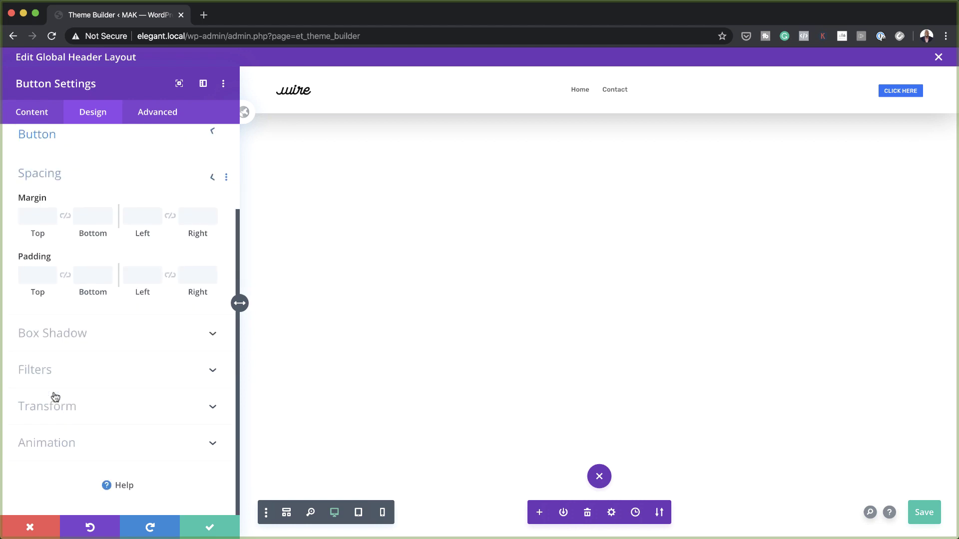
{"action": "left_click", "coordinate": [44, 276]}
{"action": "type", "text": "0.8vw"}
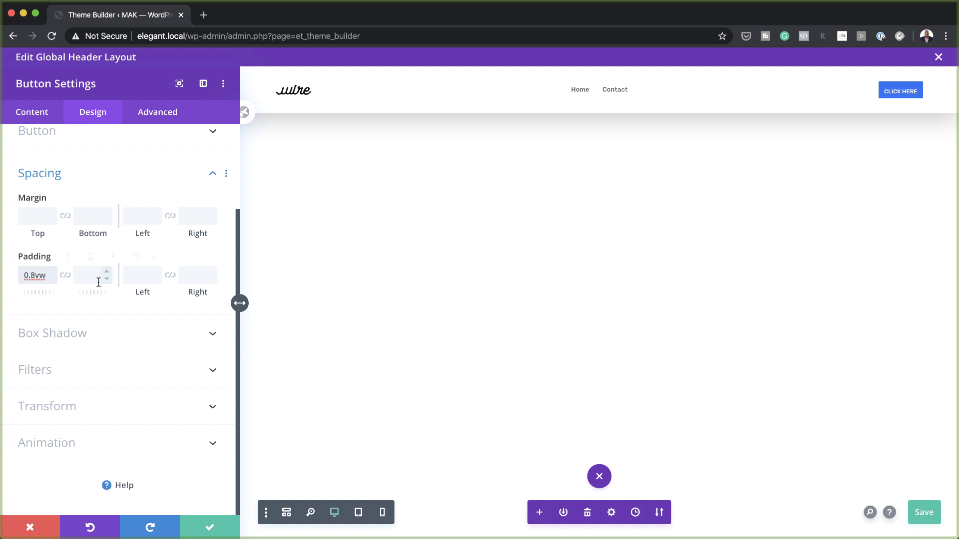
{"action": "left_click", "coordinate": [66, 276]}
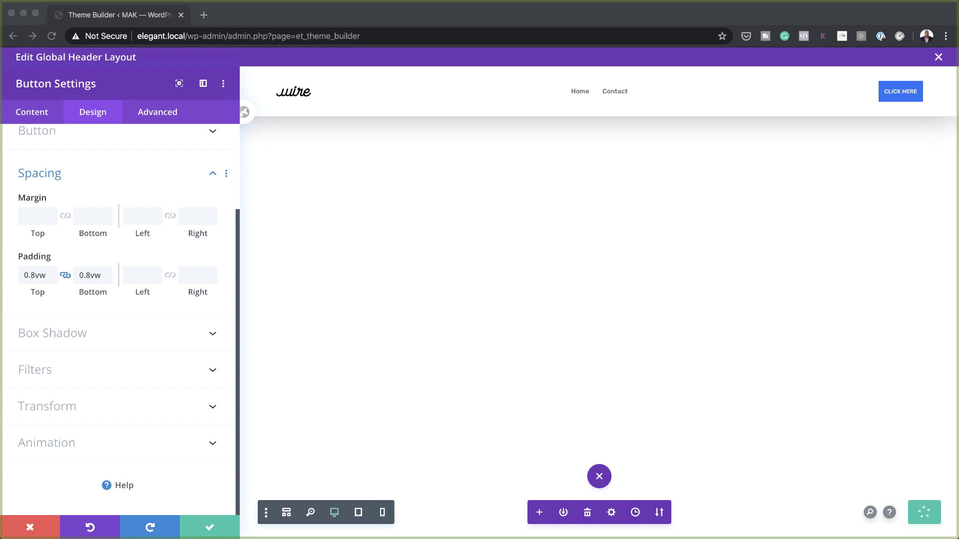
{"action": "left_click", "coordinate": [139, 275]}
{"action": "type", "text": "1.5vw"}
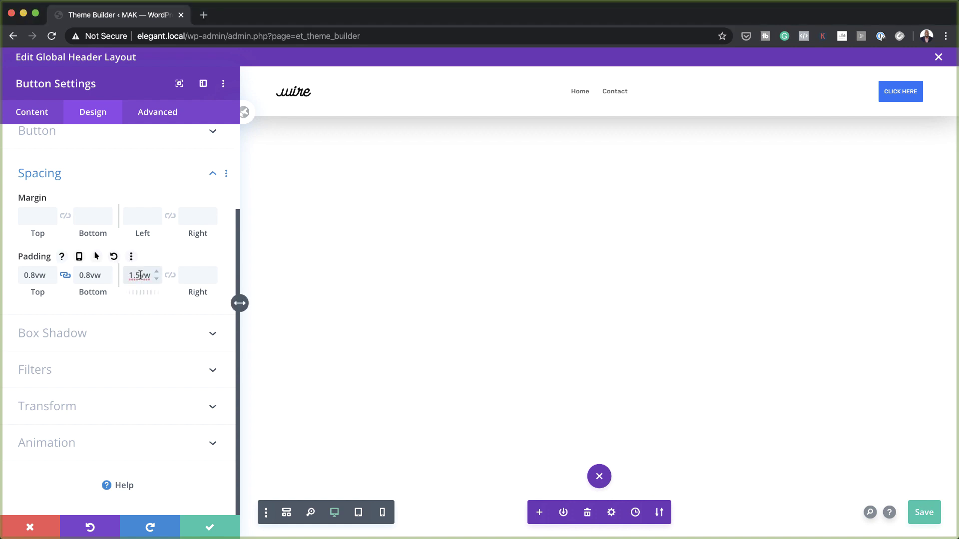
{"action": "left_click", "coordinate": [171, 276]}
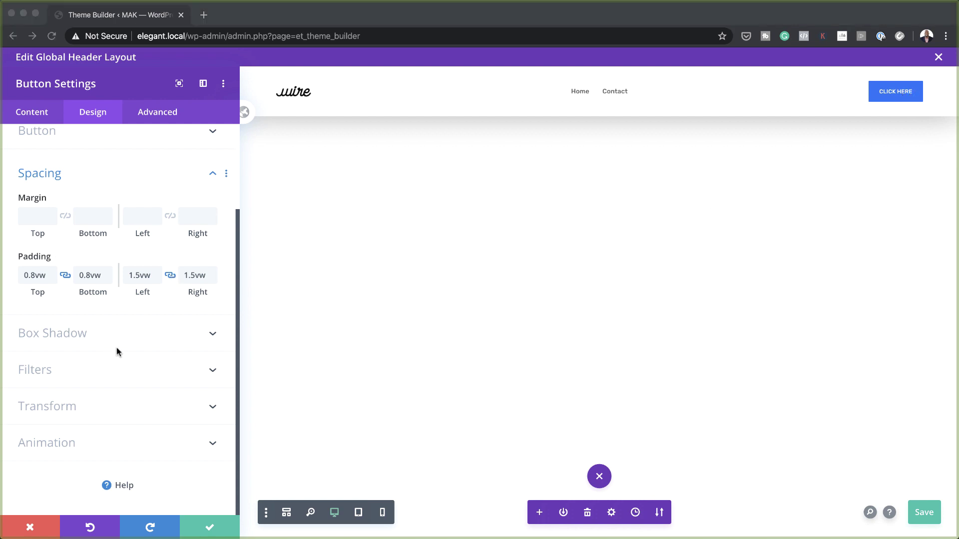
Apply a soft box shadow preset to the button and set its colour to rgba(41,112,250,0.2)
{"action": "left_click", "coordinate": [80, 333]}
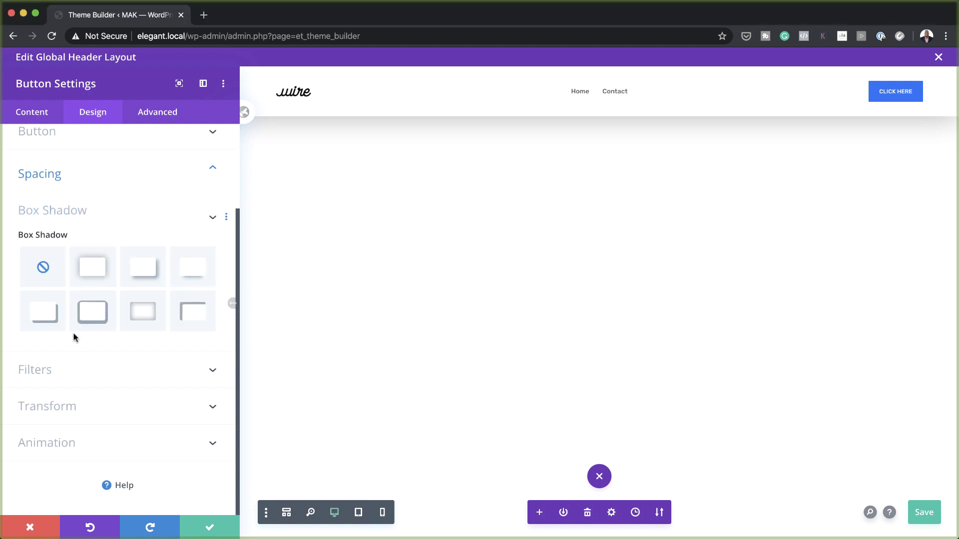
{"action": "left_click", "coordinate": [93, 271]}
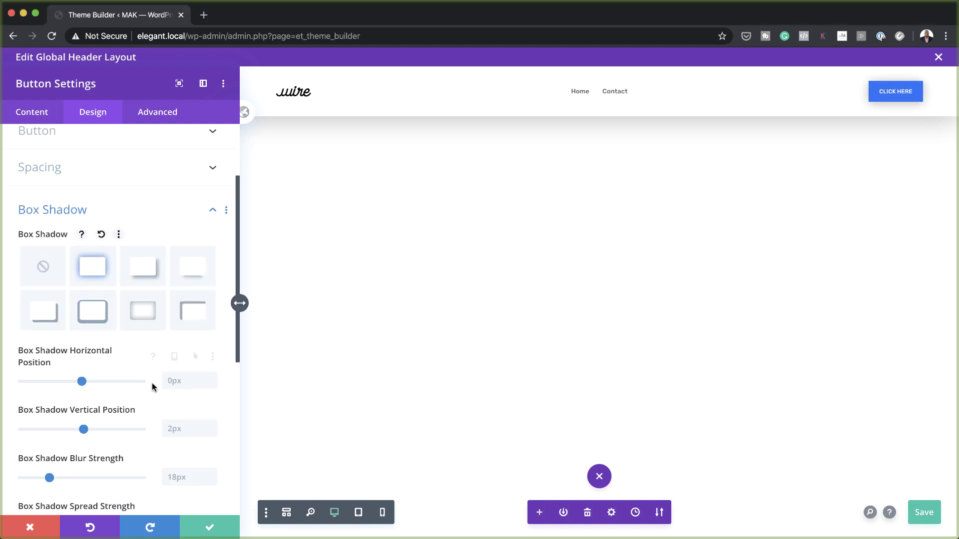
{"action": "scroll", "coordinate": [152, 386], "scroll_direction": "down", "scroll_amount": 5}
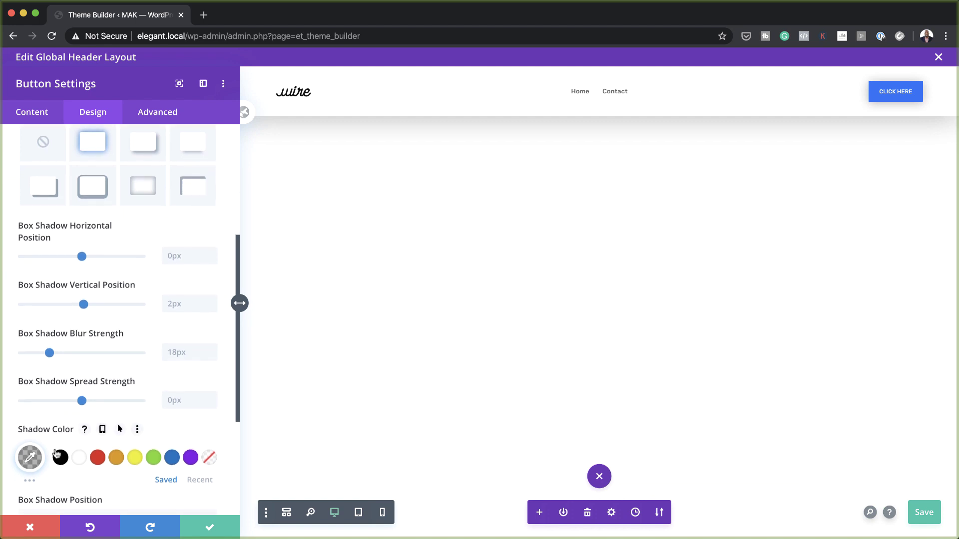
{"action": "scroll", "coordinate": [55, 442], "scroll_direction": "down", "scroll_amount": 1}
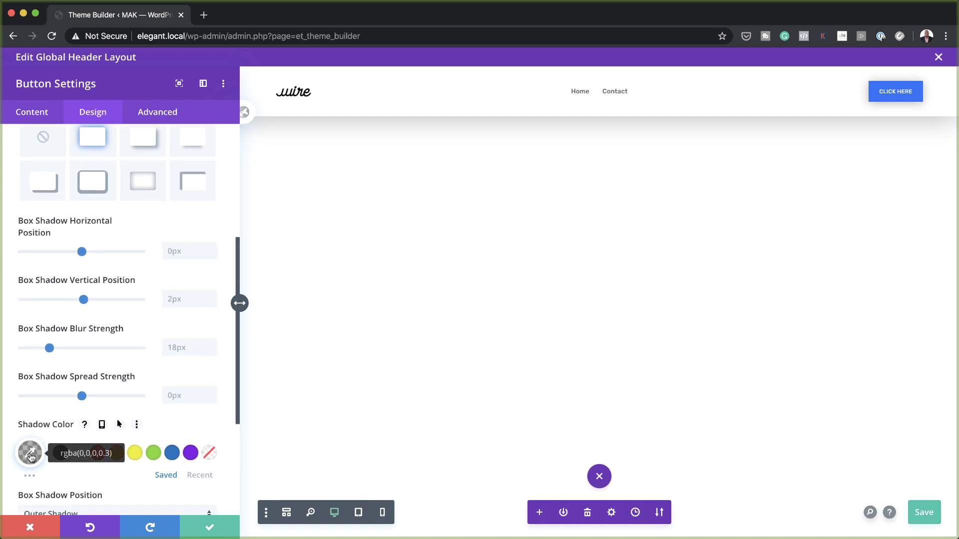
{"action": "left_click", "coordinate": [30, 453]}
{"action": "left_click_drag", "start_coordinate": [49, 453], "coordinate": [74, 457]}
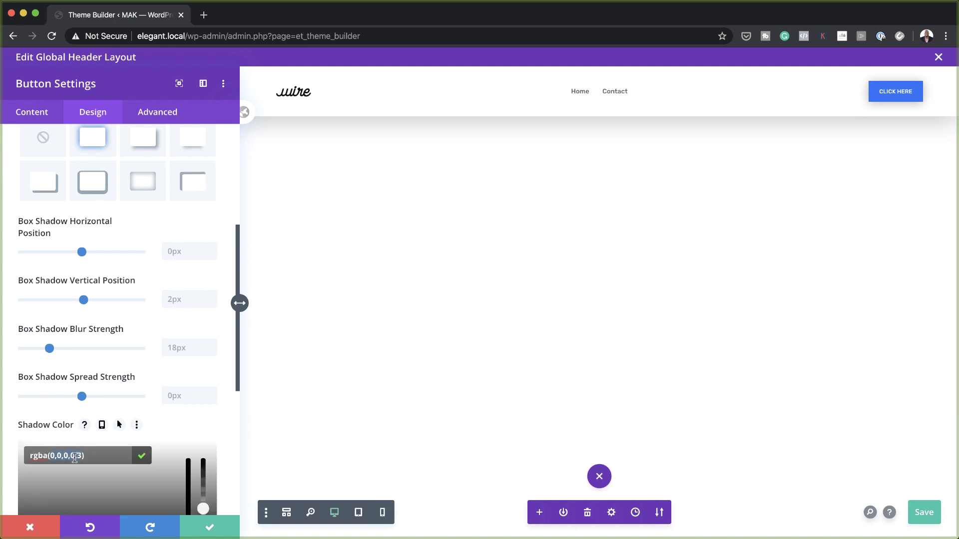
{"action": "type", "text": "41,112,250,0.2"}
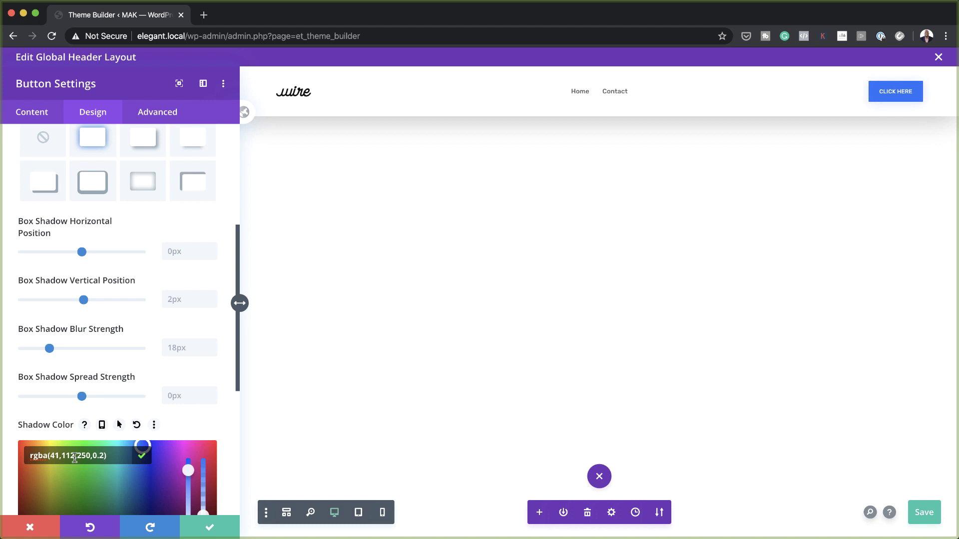
{"action": "left_click", "coordinate": [193, 421]}
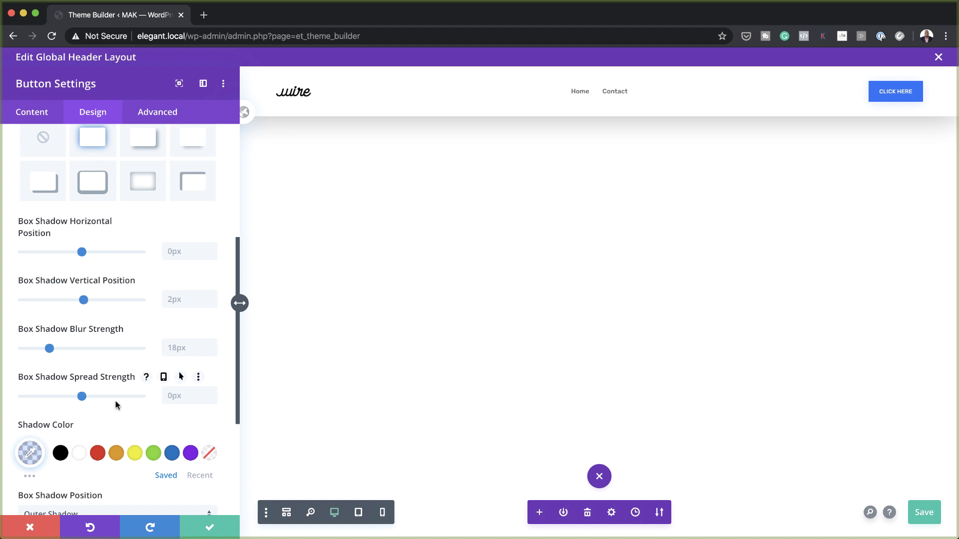
Set the shadow blur to 30px and vertical offset to 20px, then save the button settings
{"action": "left_click", "coordinate": [182, 350]}
{"action": "type", "text": "30"}
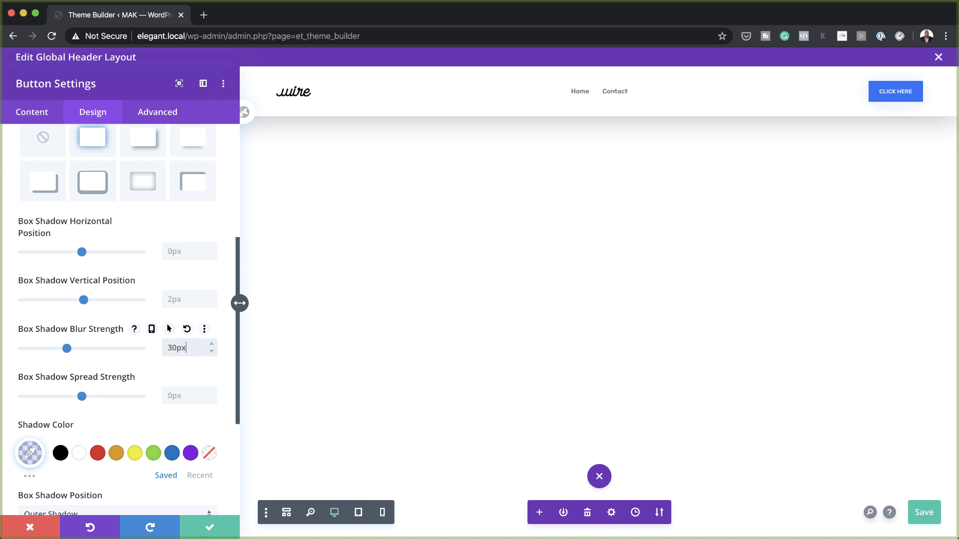
{"action": "left_click", "coordinate": [185, 300]}
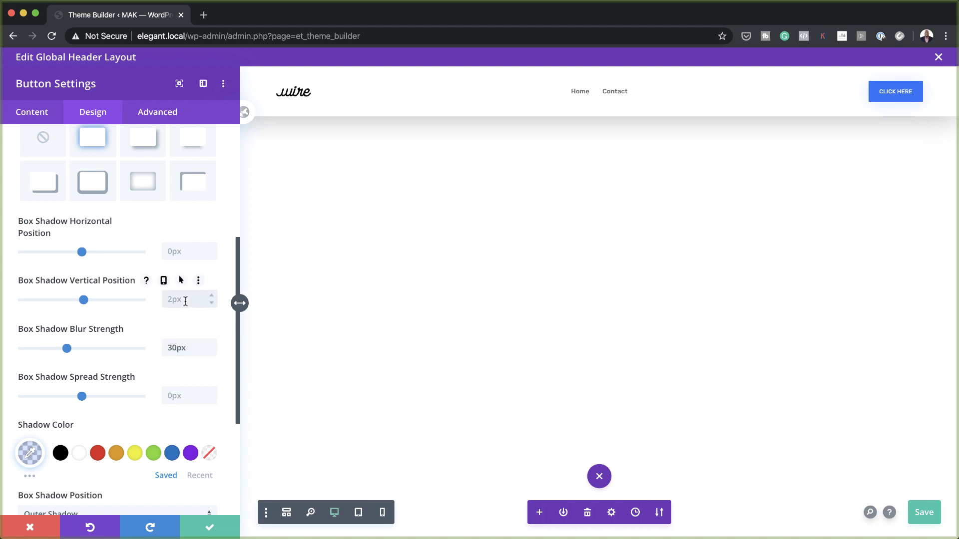
{"action": "type", "text": "20px"}
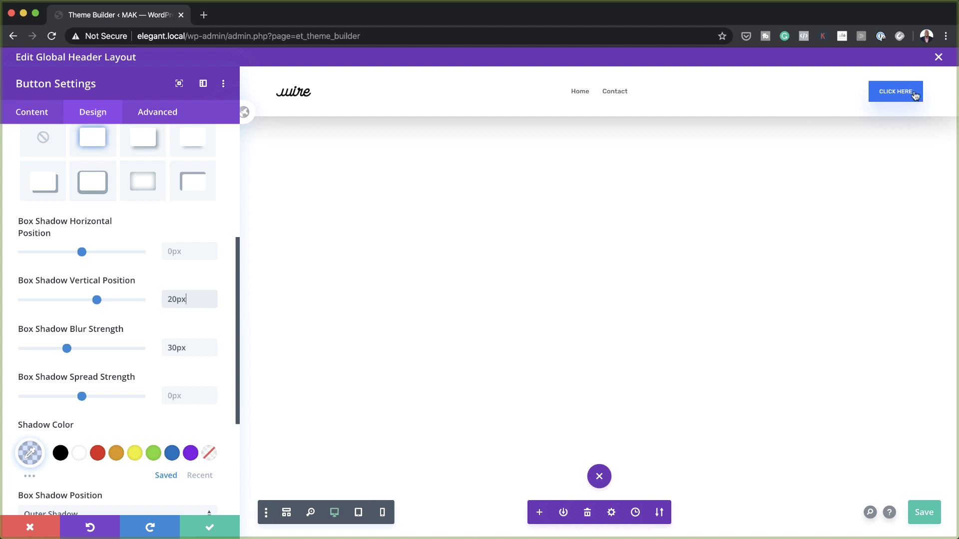
{"action": "left_click", "coordinate": [208, 526]}
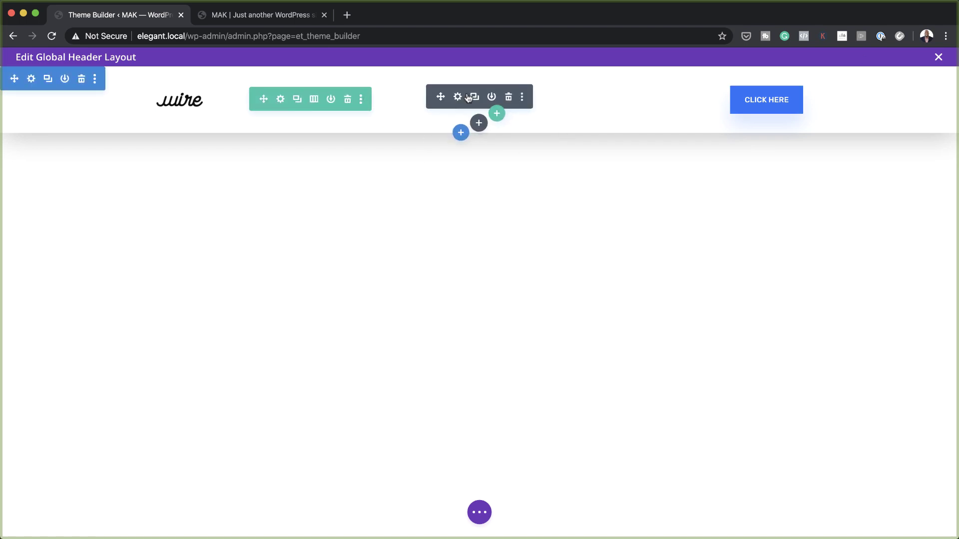
Insert a Code module below the menu module in the header's middle column
{"action": "left_click", "coordinate": [483, 123]}
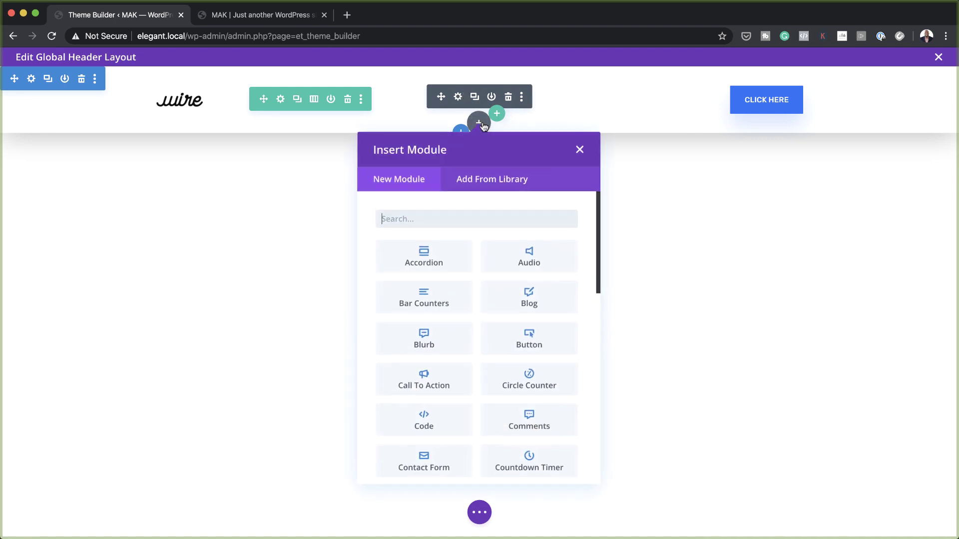
{"action": "type", "text": "code"}
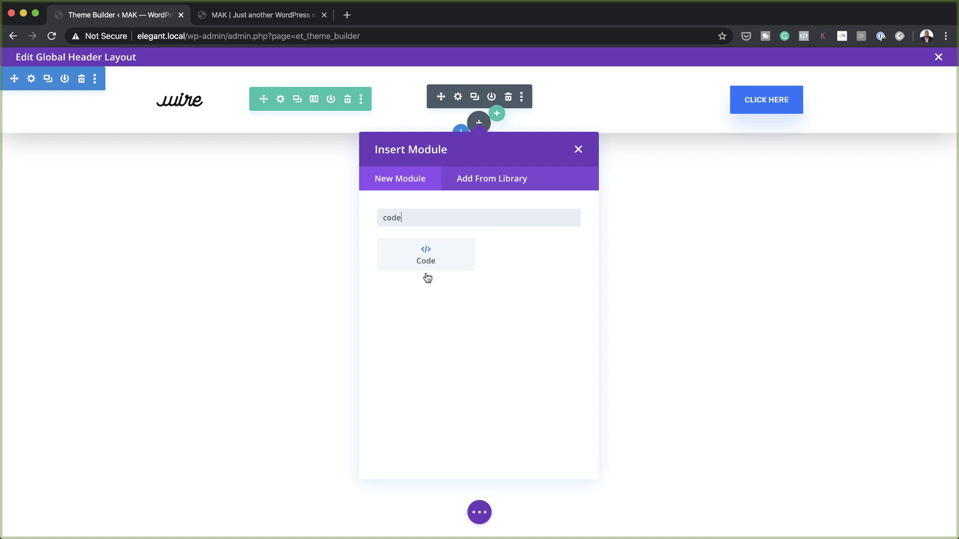
{"action": "left_click", "coordinate": [427, 256]}
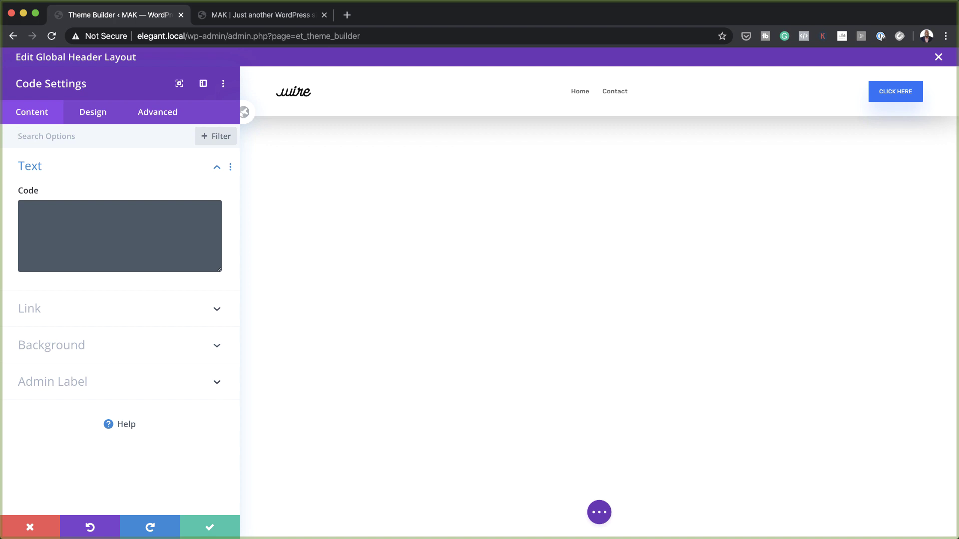
Paste the jQuery scroll script into the Code module's code field
{"action": "left_click", "coordinate": [155, 218]}
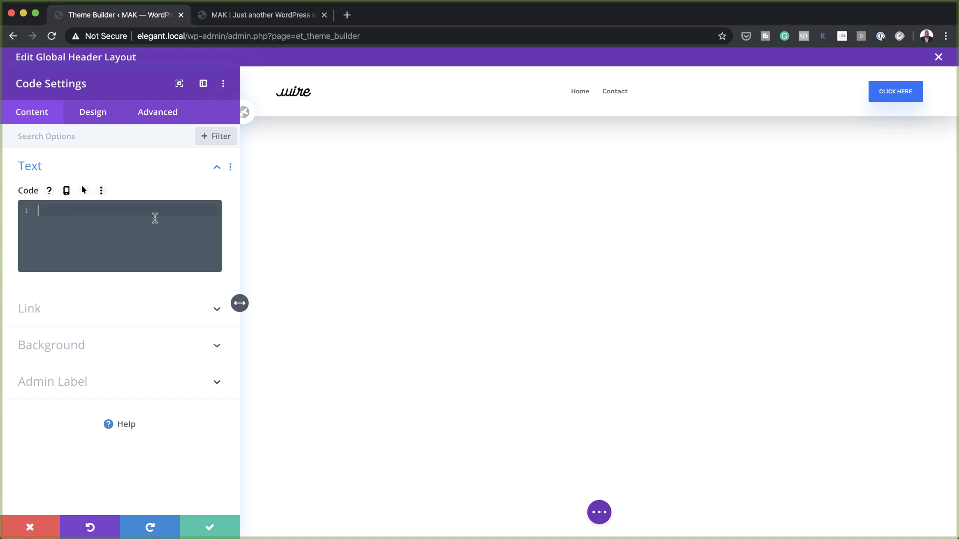
{"action": "type", "text": "<script> jQuery(function($){   $(window).scroll(function() {       if ($(document).scrollTop() > 50) {         $('#section-padding').addClass('reduce-section-padding');         $('#row-width').addClass('increase-row-width');     } else {        $('#section-padding').removeClass('reduce-section-padding');        $('#section-padding').addClass('slow-transition');        $('#row-width').removeClass('increase-row-width');        $('#row-width').addClass('slow-transition');     }   }); });   </script>"}
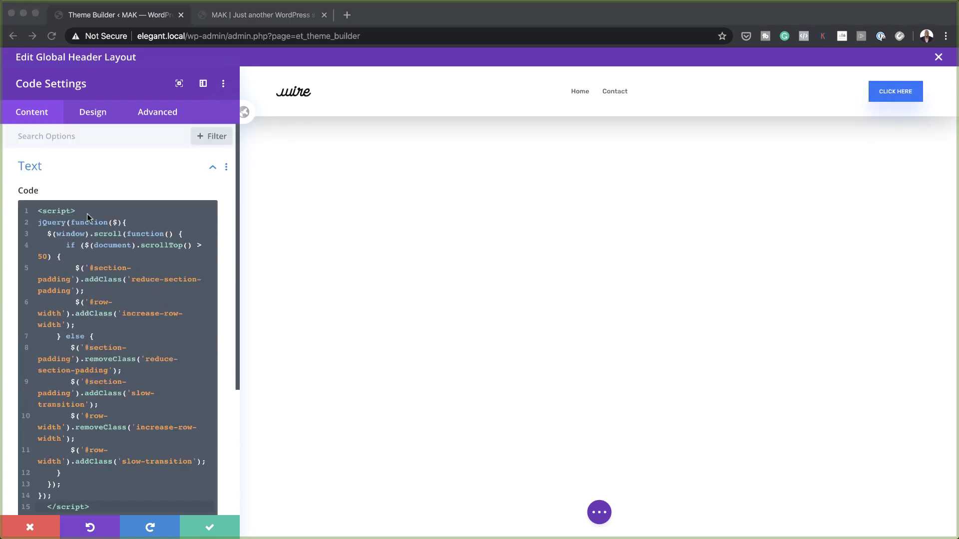
{"action": "scroll", "coordinate": [156, 343], "scroll_direction": "down", "scroll_amount": 3}
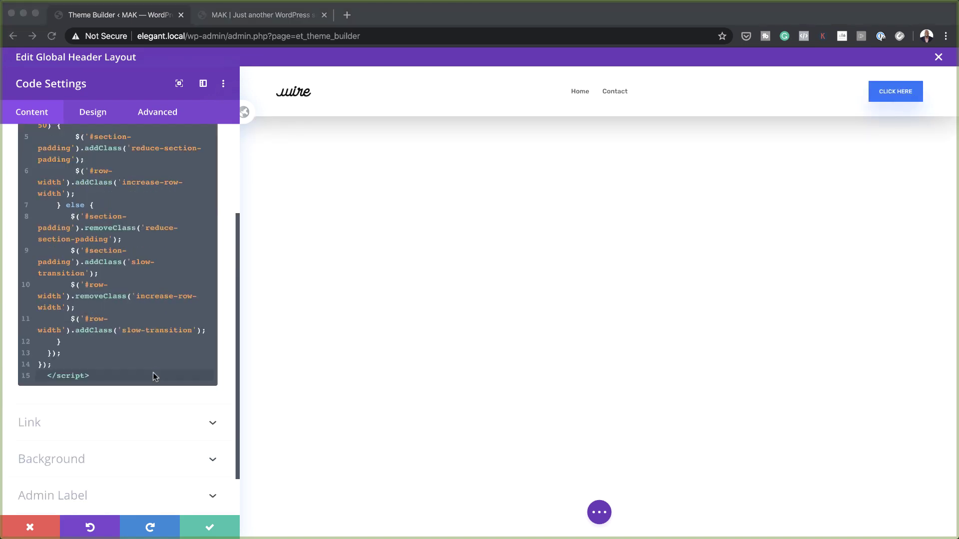
Add a <style> block below the script with the header-shrinking CSS, then save the module
{"action": "left_click", "coordinate": [100, 374]}
{"action": "key", "text": "Return"}
{"action": "key", "text": "Return"}
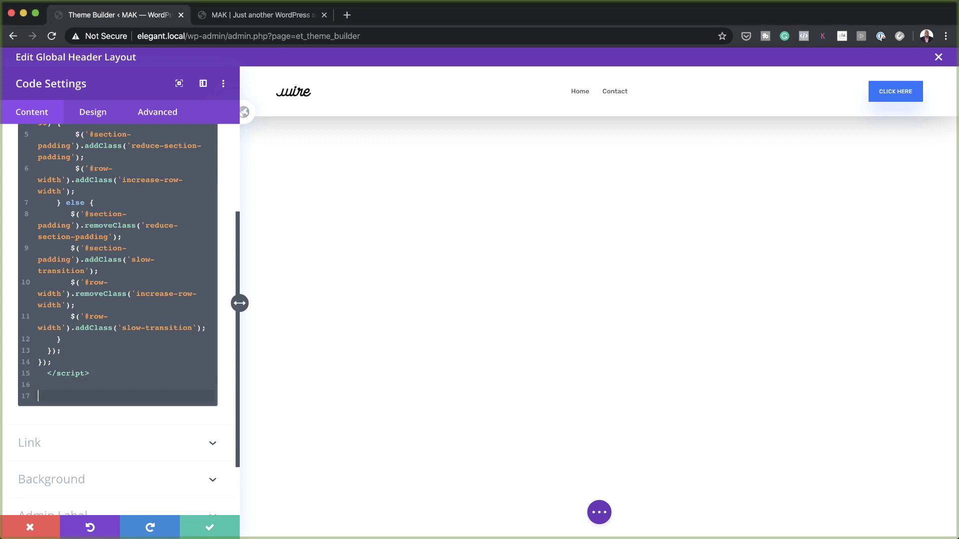
{"action": "type", "text": "<"}
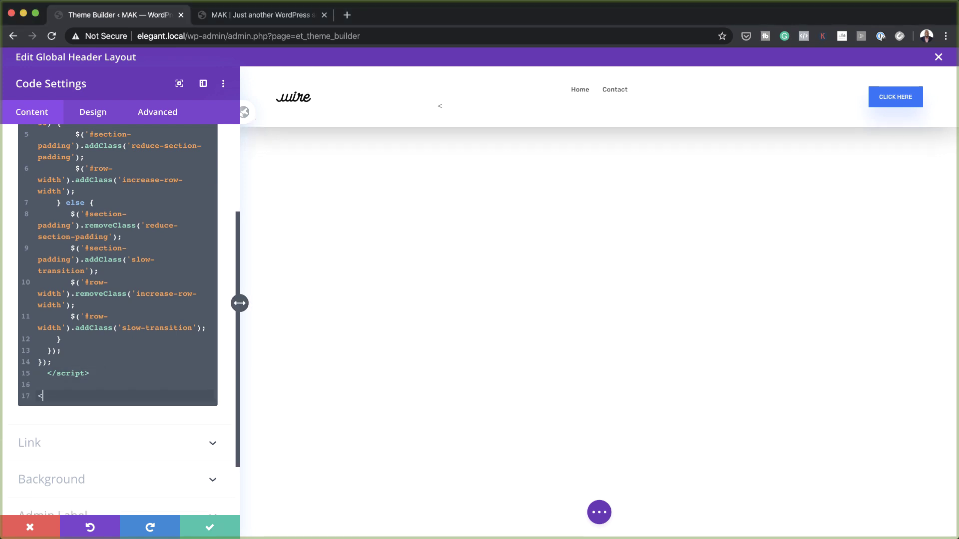
{"action": "type", "text": "style"}
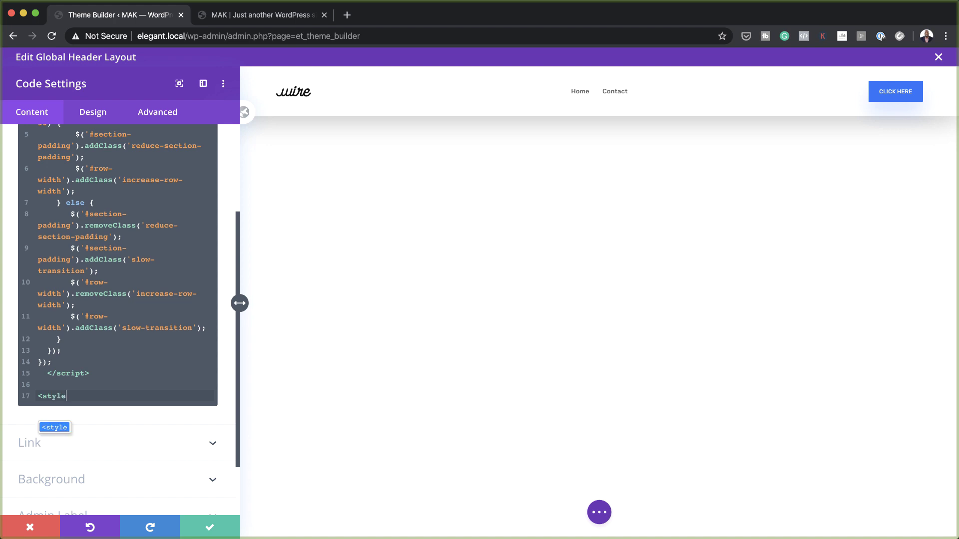
{"action": "key", "text": "Return"}
{"action": "left_click", "coordinate": [67, 408]}
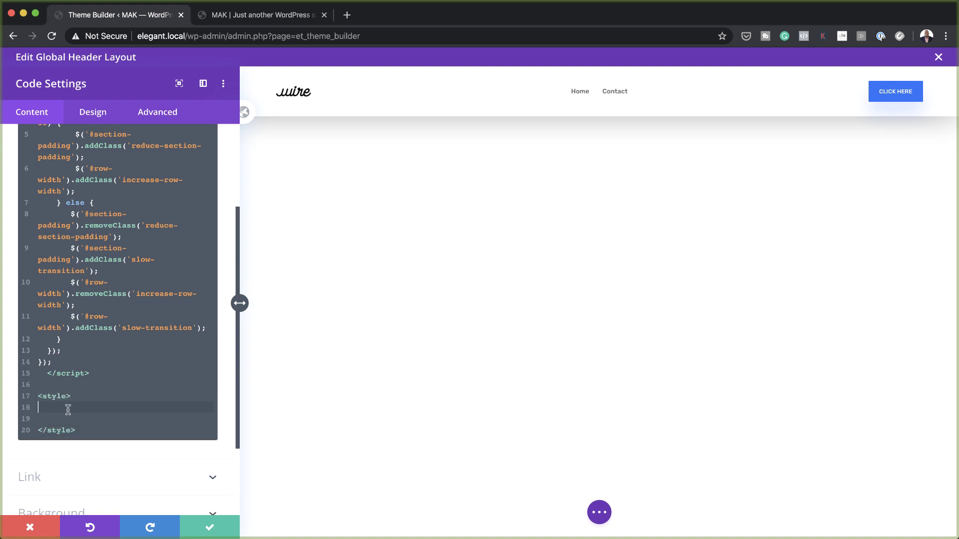
{"action": "type", "text": ".reduce-section-padding { transition: all 0.9s ease-out 0s; padding-top: 0px !important; padding-bottom: 0px !important; }  .increase-row-width { transition: all 0.9s ease-out 0s; width: 100% !important; }  .slow-transition { transition: all 0.9s ease-out 0s; }  #main-content { margin-top: 5vw; }"}
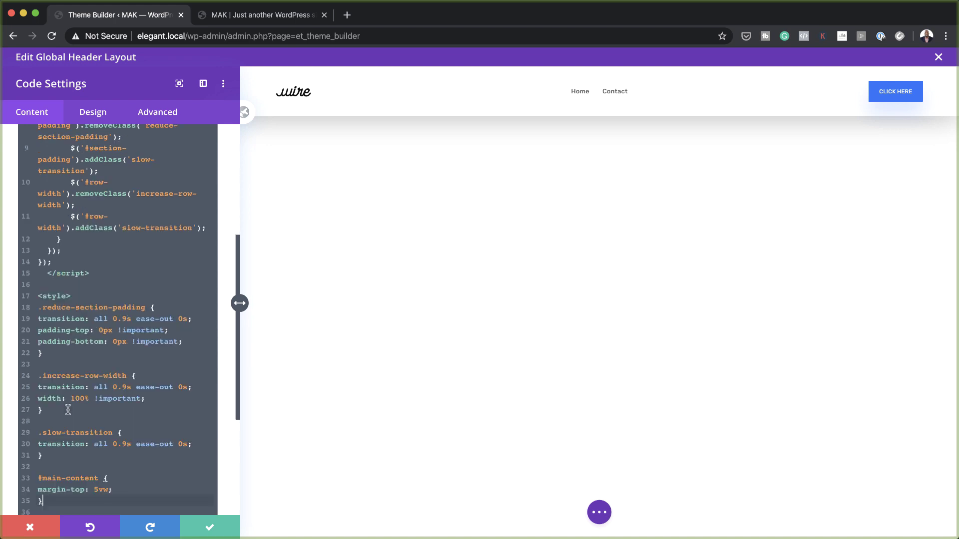
{"action": "left_click", "coordinate": [210, 529]}
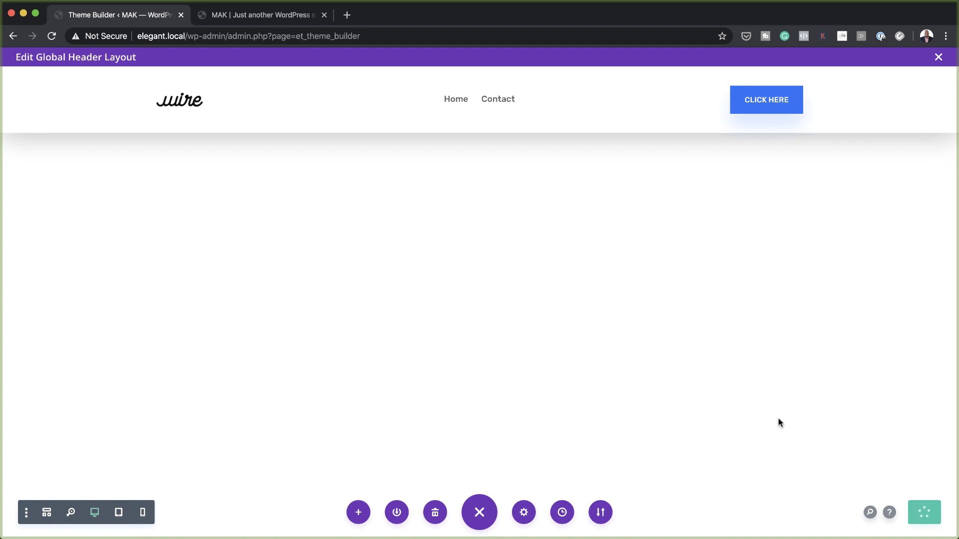
Save the Theme Builder changes and scroll the live homepage to confirm the header shrinks
{"action": "left_click", "coordinate": [938, 57]}
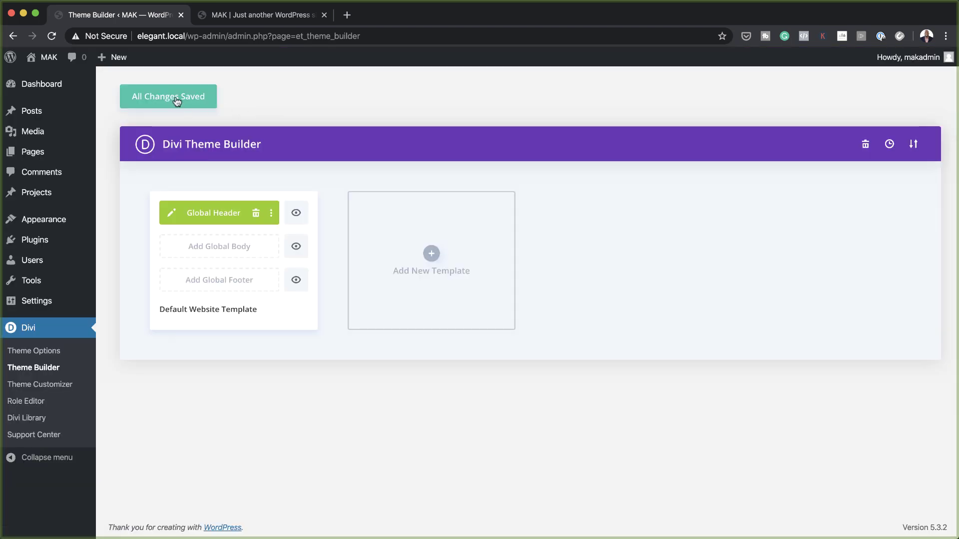
{"action": "left_click", "coordinate": [175, 100]}
{"action": "key", "text": "ctrl+Tab"}
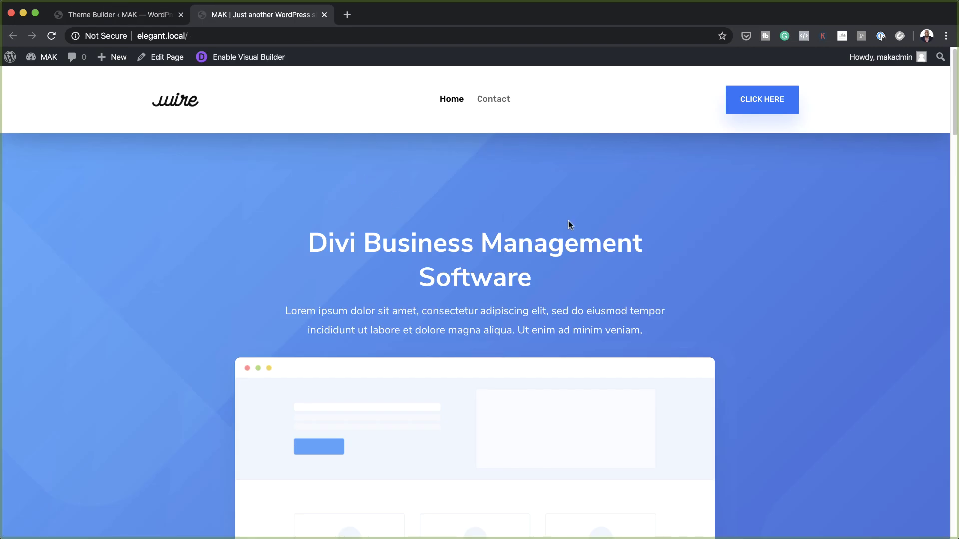
{"action": "scroll", "coordinate": [568, 220], "scroll_direction": "down", "scroll_amount": 3}
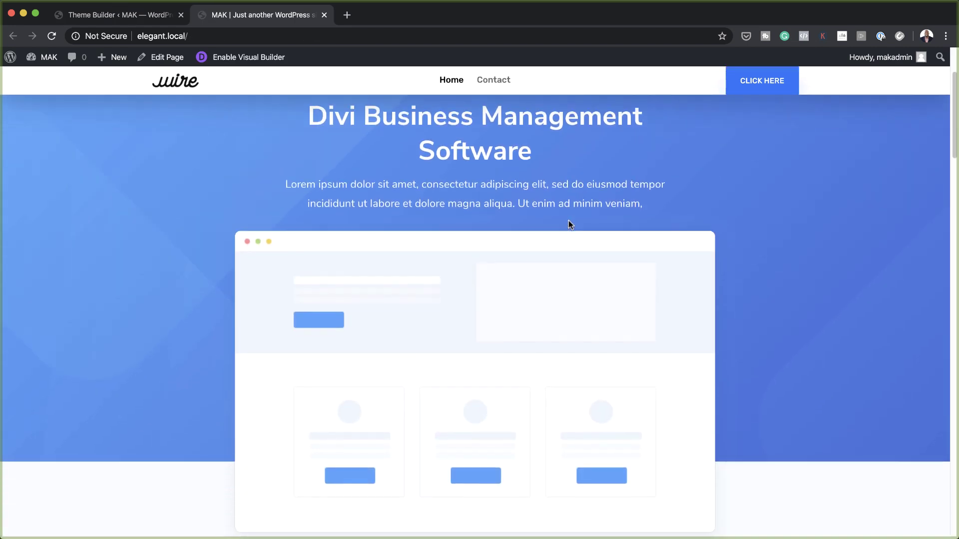
{"action": "scroll", "coordinate": [568, 220], "scroll_direction": "down", "scroll_amount": 6}
{"action": "scroll", "coordinate": [568, 220], "scroll_direction": "up", "scroll_amount": 10}
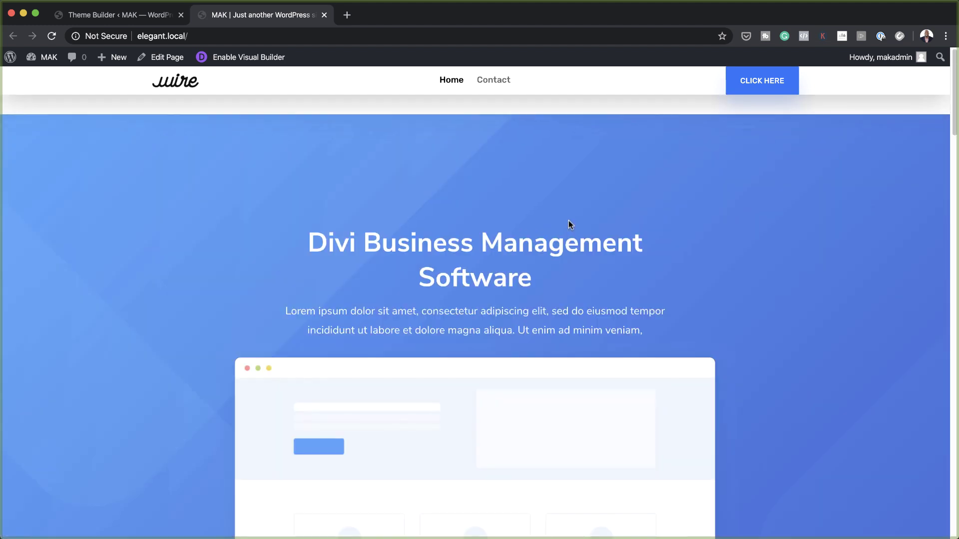